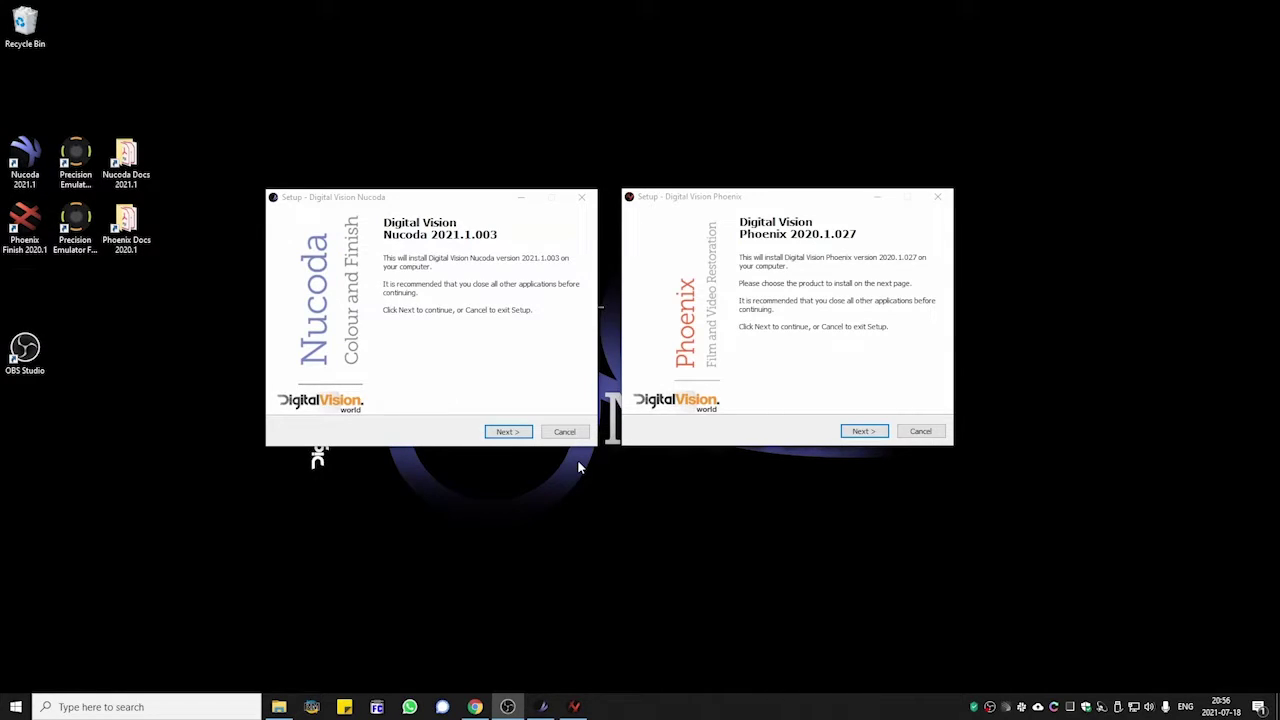
Step: Bring the Nucoda installer forward and move both the Nucoda and Phoenix installers past their welcome pages
{"action": "left_click", "coordinate": [395, 274]}
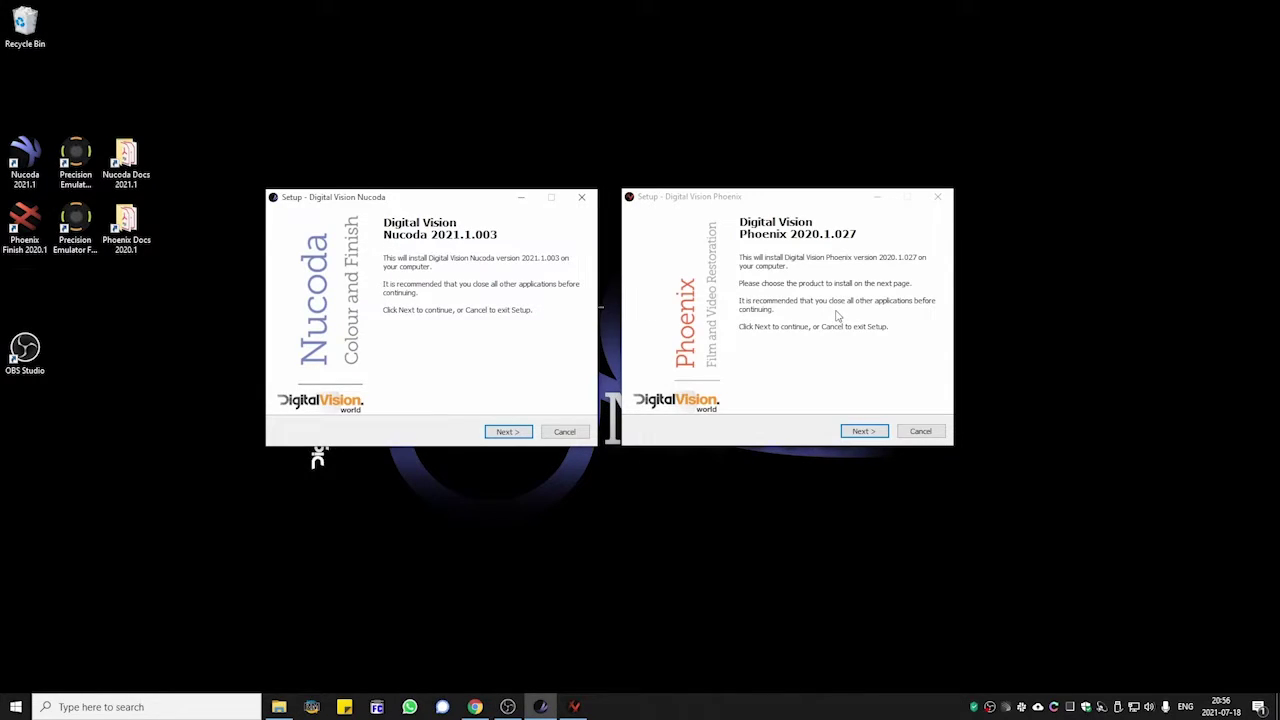
{"action": "left_click", "coordinate": [510, 434]}
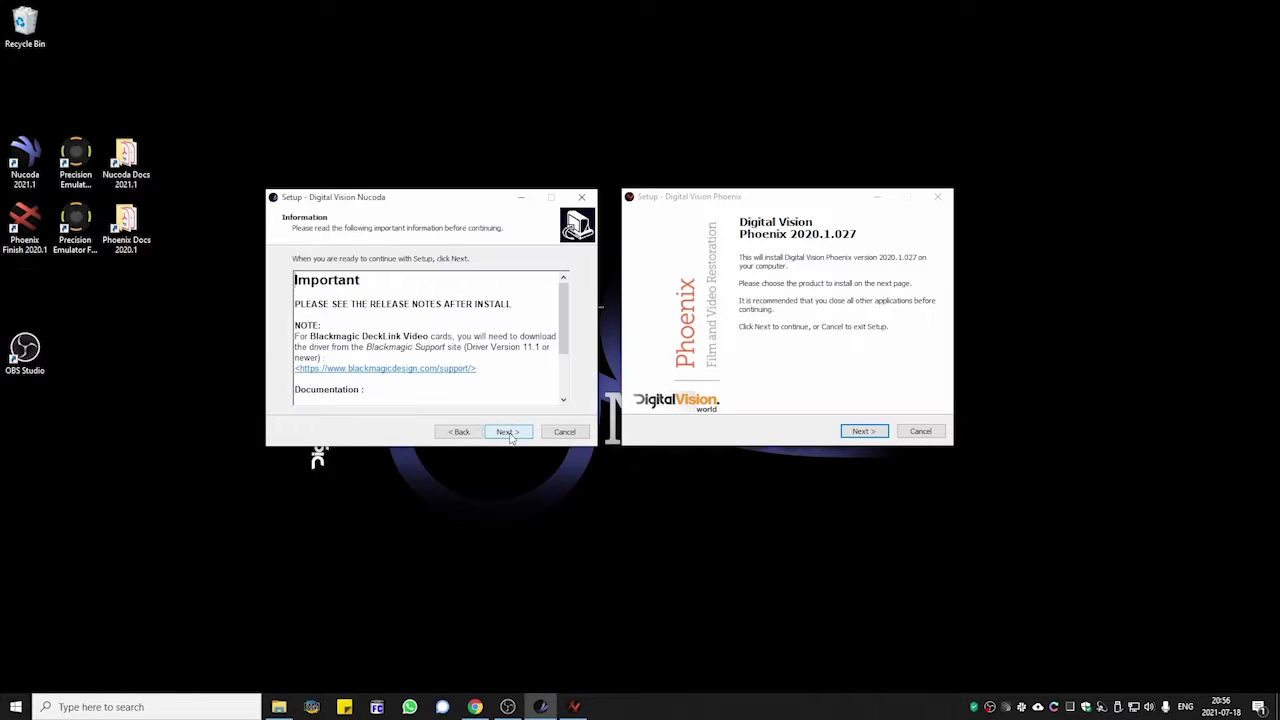
{"action": "left_click", "coordinate": [866, 438]}
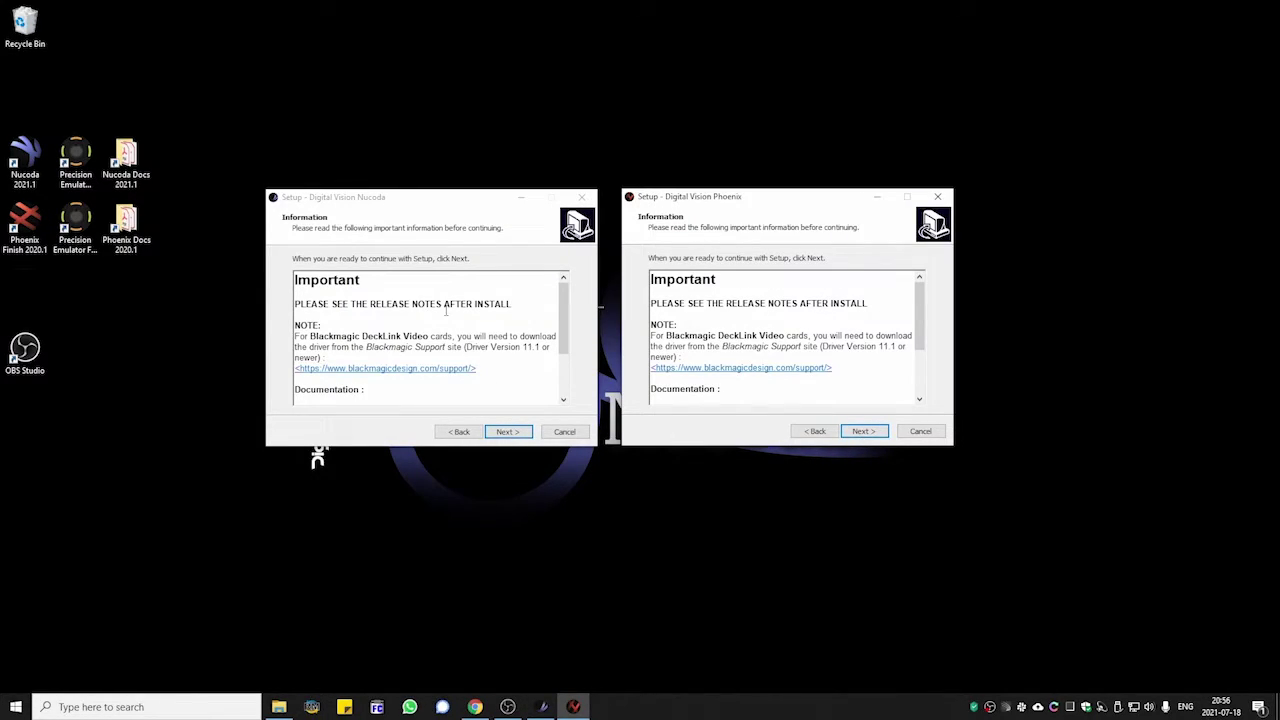
{"action": "scroll", "coordinate": [446, 311], "scroll_direction": "down", "scroll_amount": 5}
{"action": "scroll", "coordinate": [446, 311], "scroll_direction": "up", "scroll_amount": 5}
{"action": "scroll", "coordinate": [880, 325], "scroll_direction": "down", "scroll_amount": 5}
{"action": "scroll", "coordinate": [849, 326], "scroll_direction": "up", "scroll_amount": 5}
Step: Advance Nucoda to its additional-options page, then cancel the Phoenix installer and confirm the exit
{"action": "left_click", "coordinate": [508, 431]}
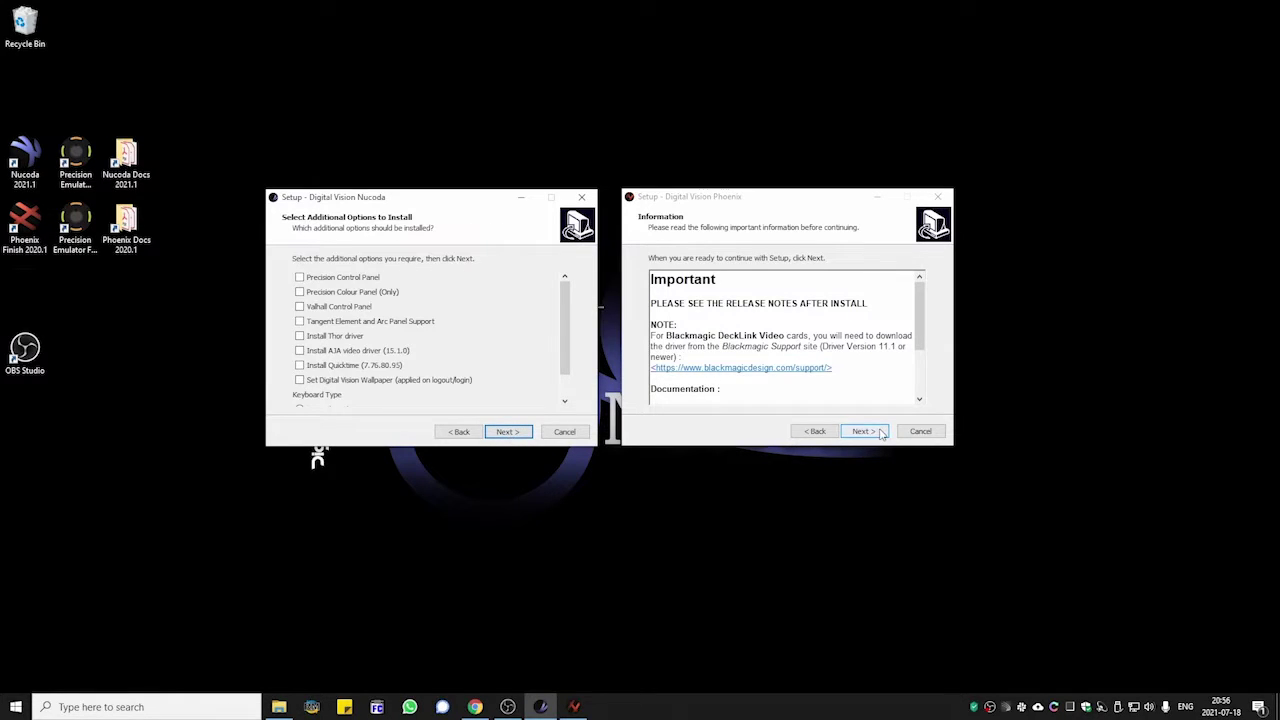
{"action": "left_click", "coordinate": [864, 431]}
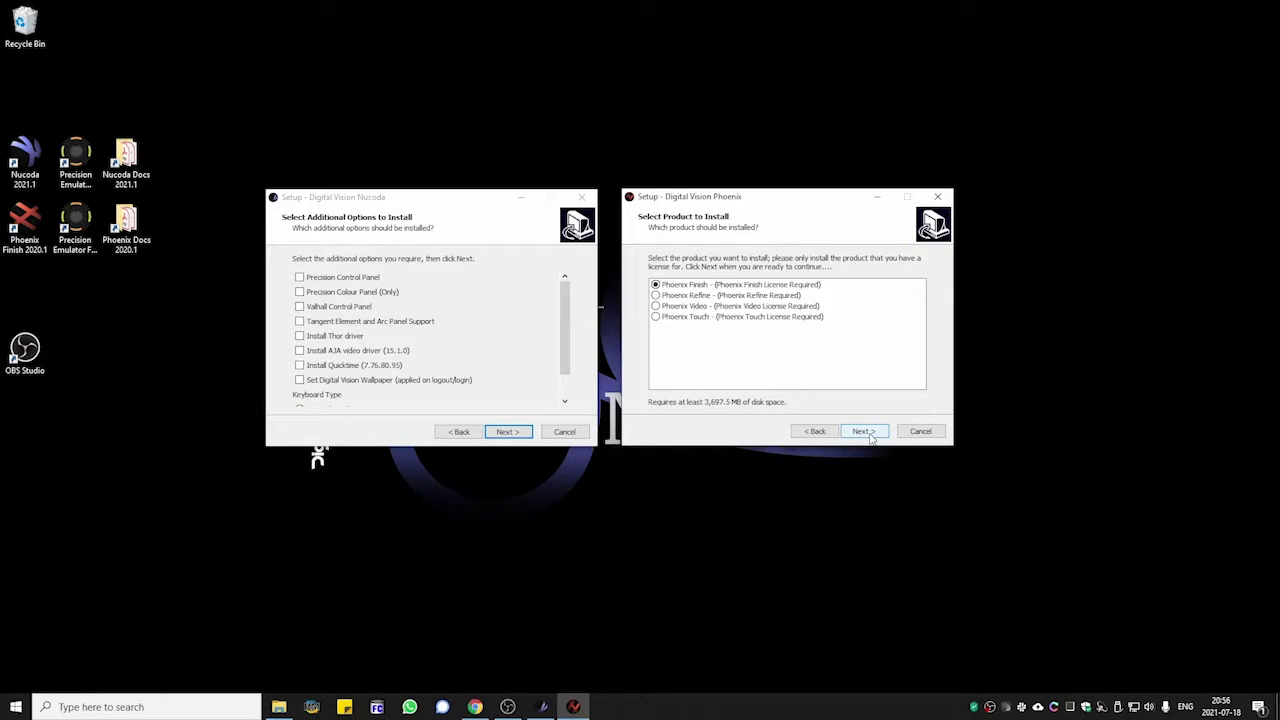
{"action": "left_click", "coordinate": [870, 436]}
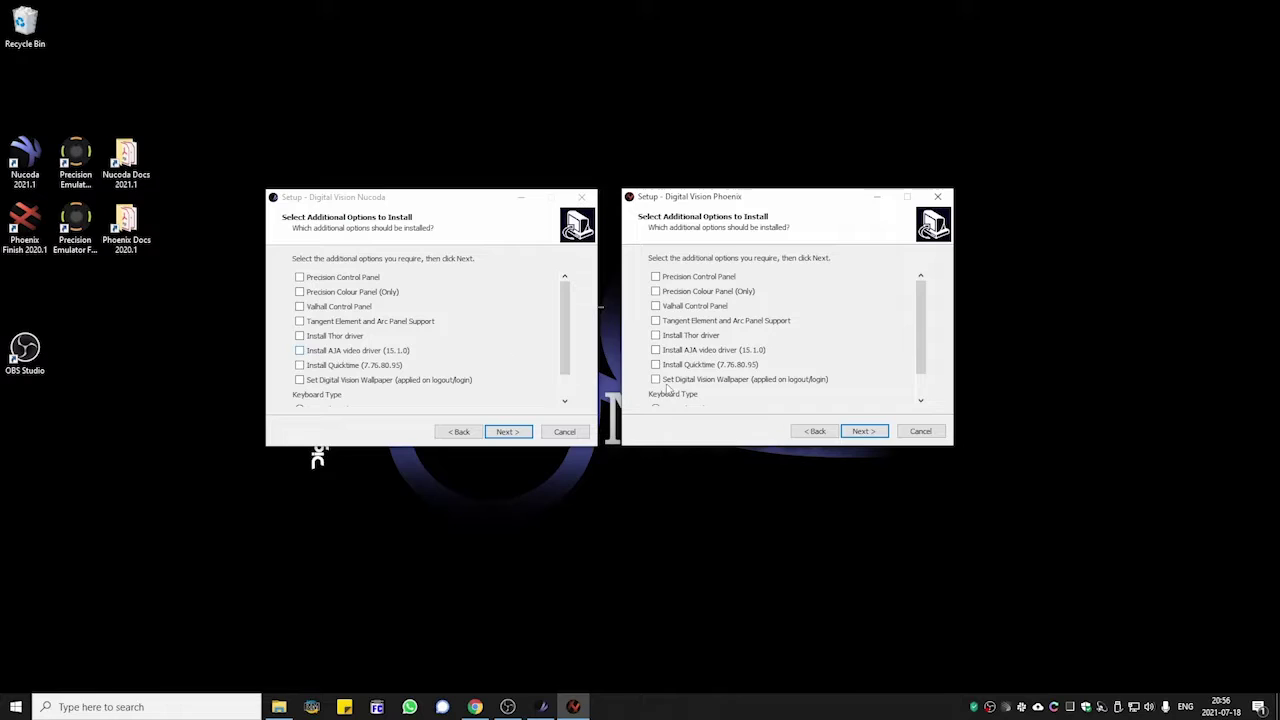
{"action": "left_click", "coordinate": [918, 432]}
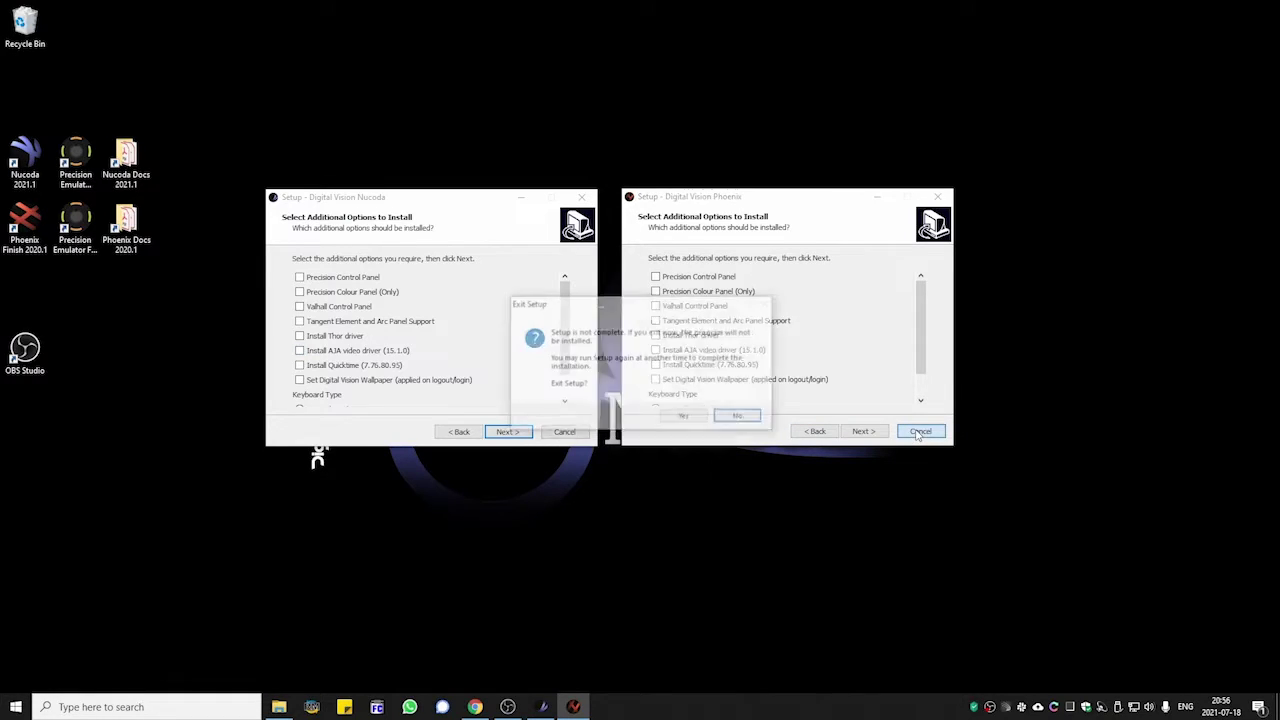
{"action": "left_click", "coordinate": [688, 416]}
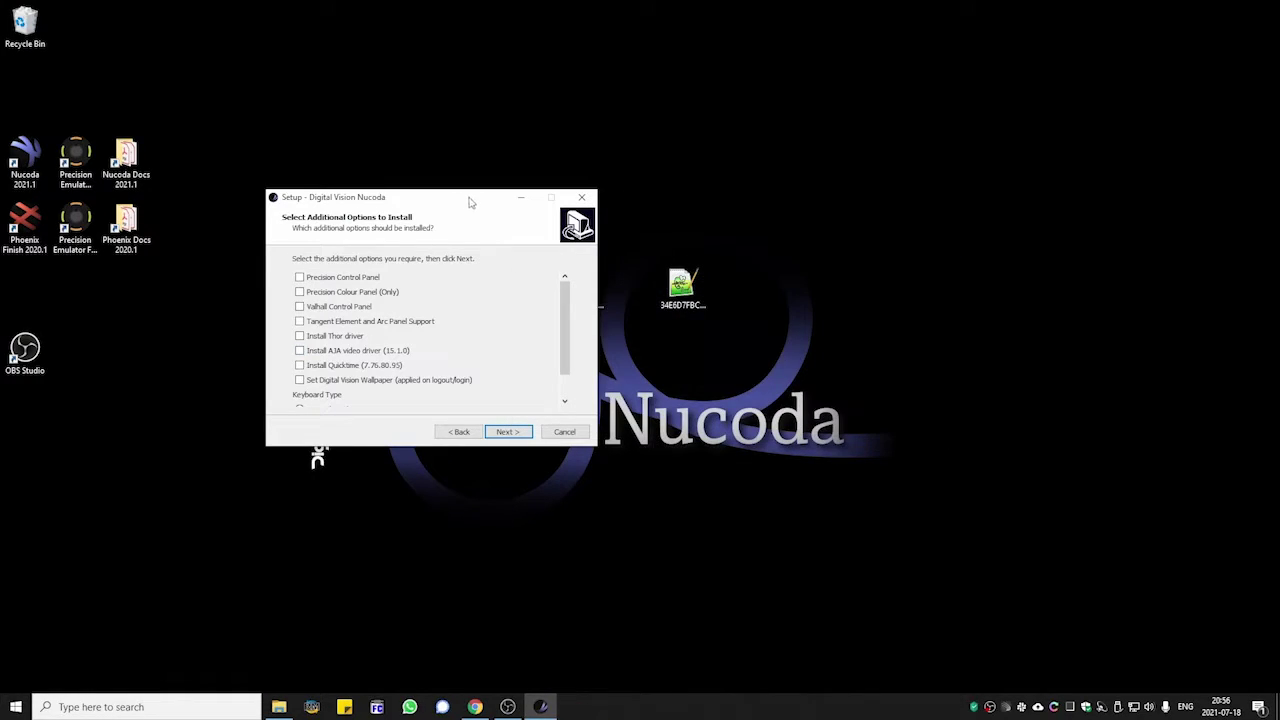
Step: Run the Nucoda 2021.1 installation, including Visual C++ 2013, to completion and finish the wizard
{"action": "left_click_drag", "start_coordinate": [464, 200], "coordinate": [692, 201]}
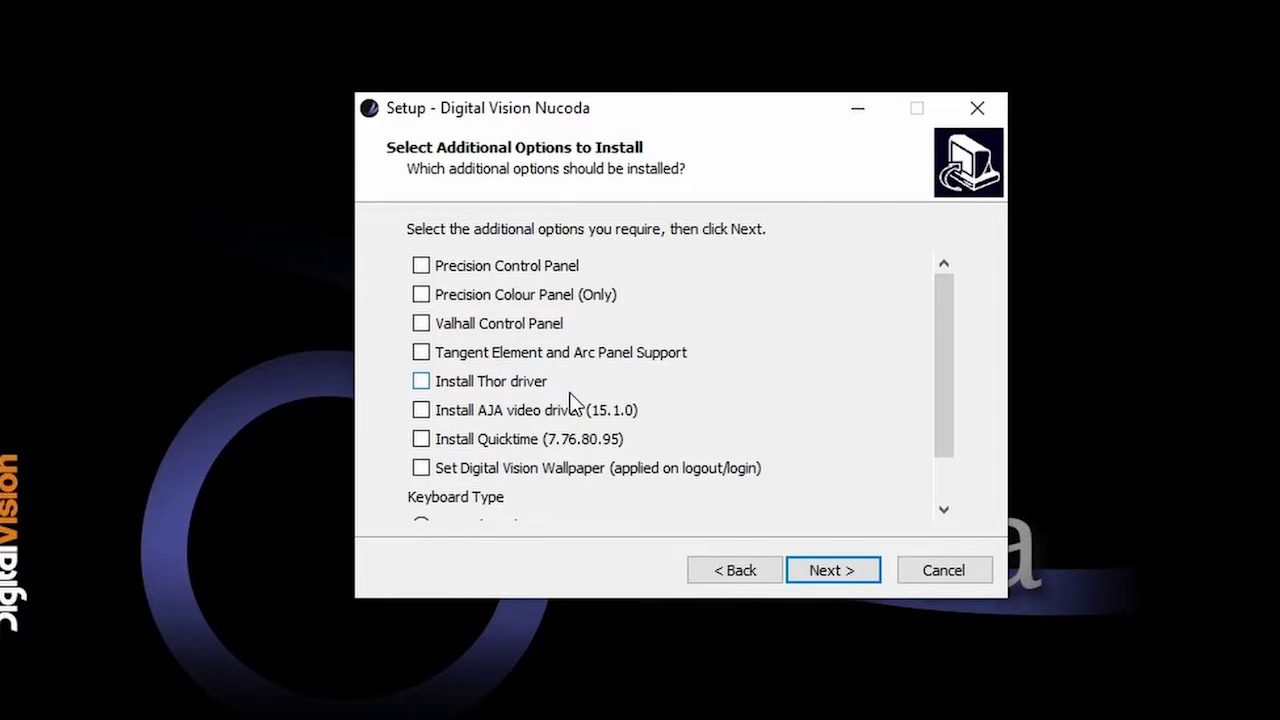
{"action": "scroll", "coordinate": [571, 402], "scroll_direction": "down", "scroll_amount": 1}
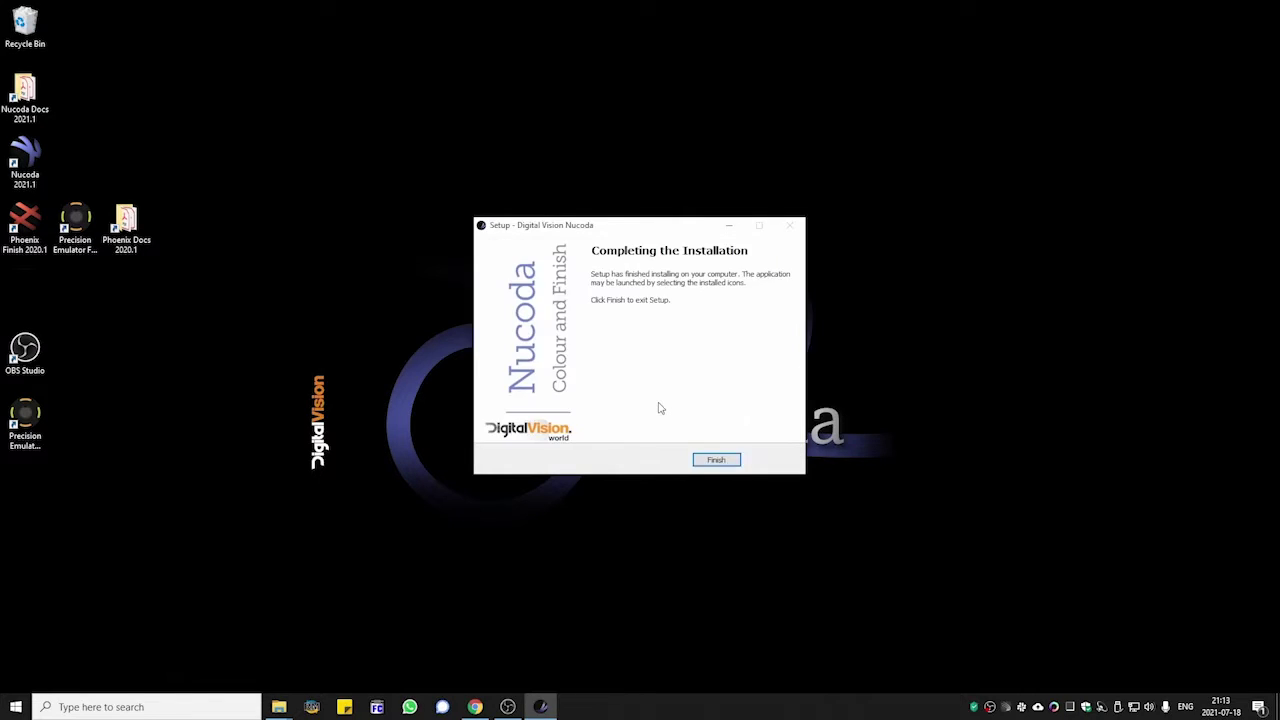
{"action": "left_click", "coordinate": [714, 457]}
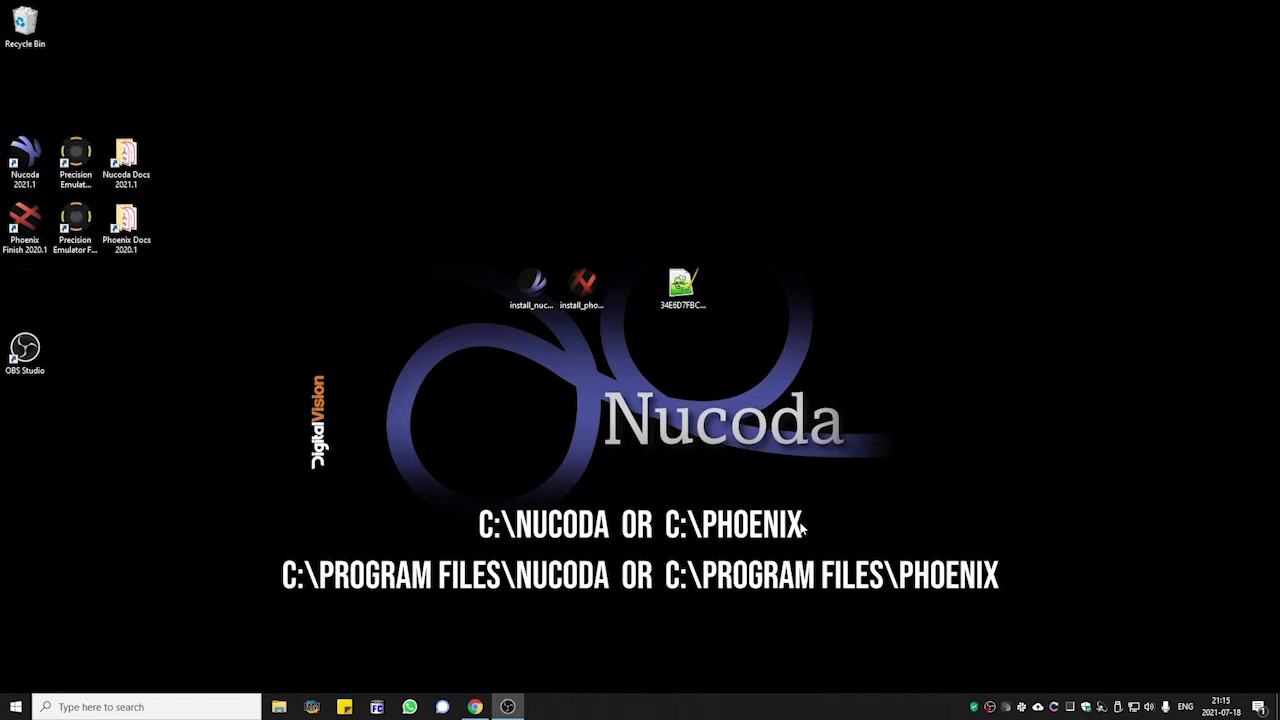
Step: Check the Nucoda folder on Local Disk (C:) and in C:\Program Files, then minimize Explorer
{"action": "key", "text": "super+e"}
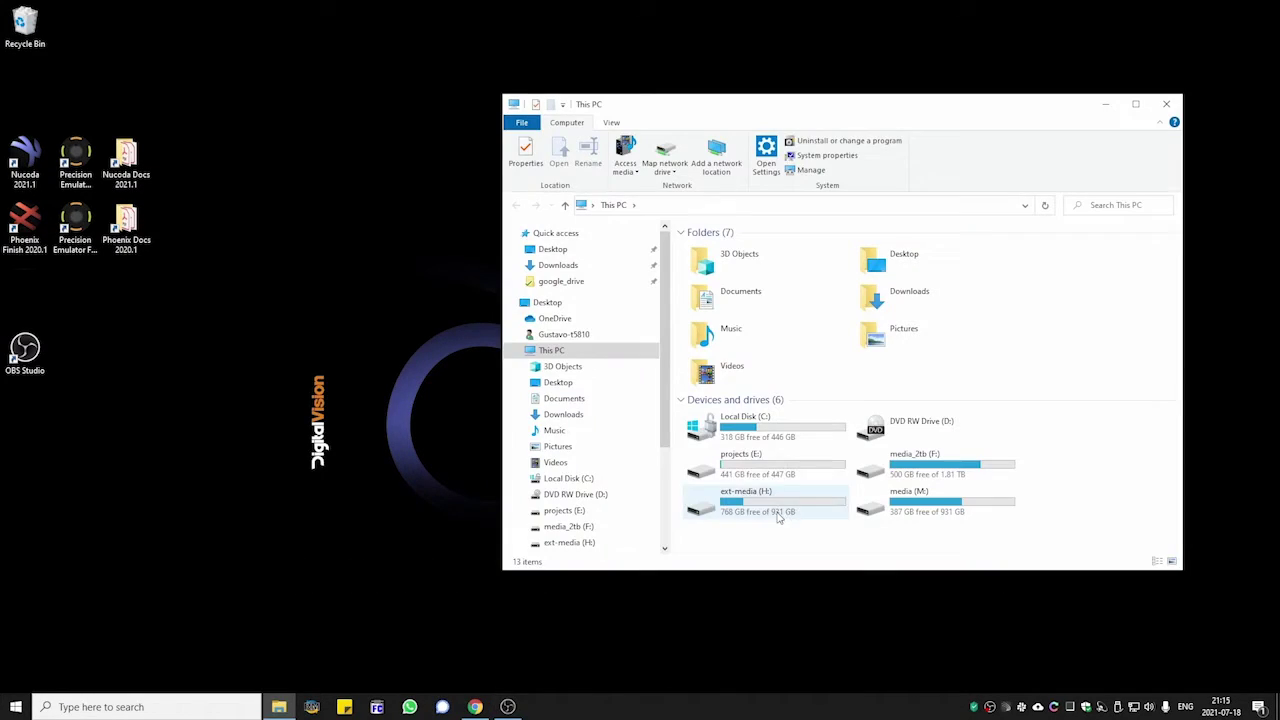
{"action": "left_click", "coordinate": [765, 438]}
{"action": "double_click", "coordinate": [765, 438]}
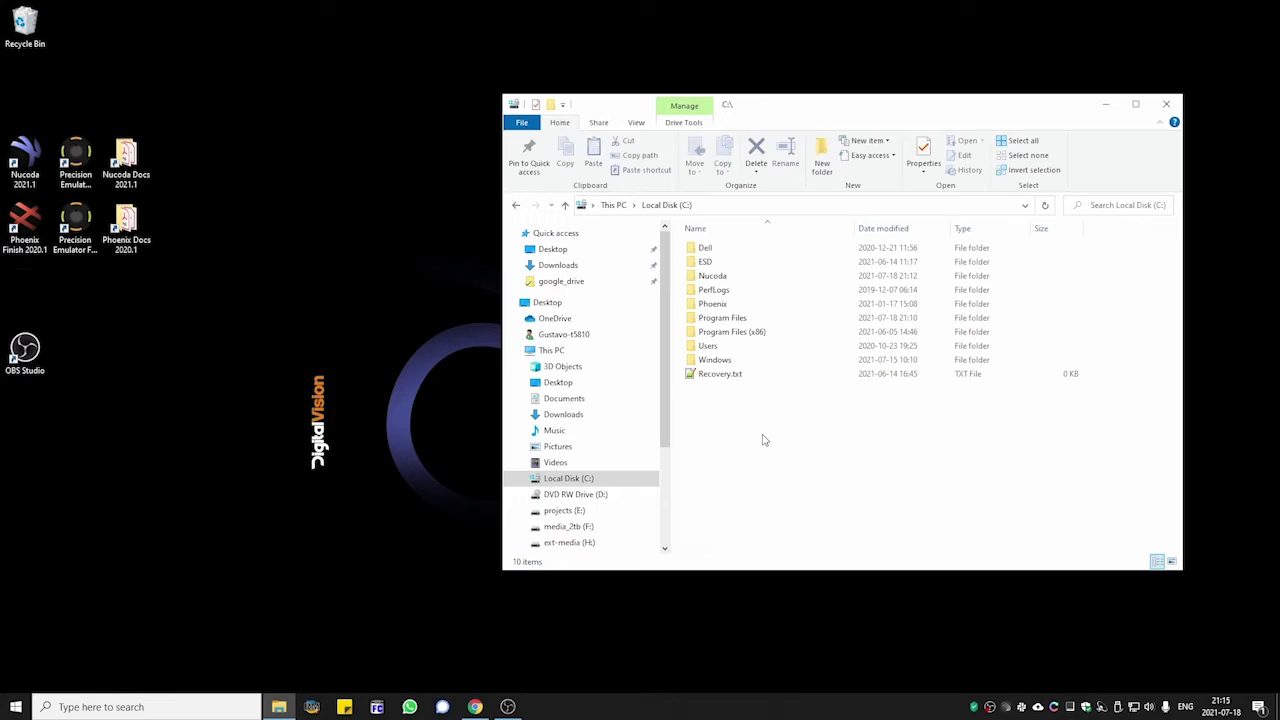
{"action": "left_click", "coordinate": [723, 281]}
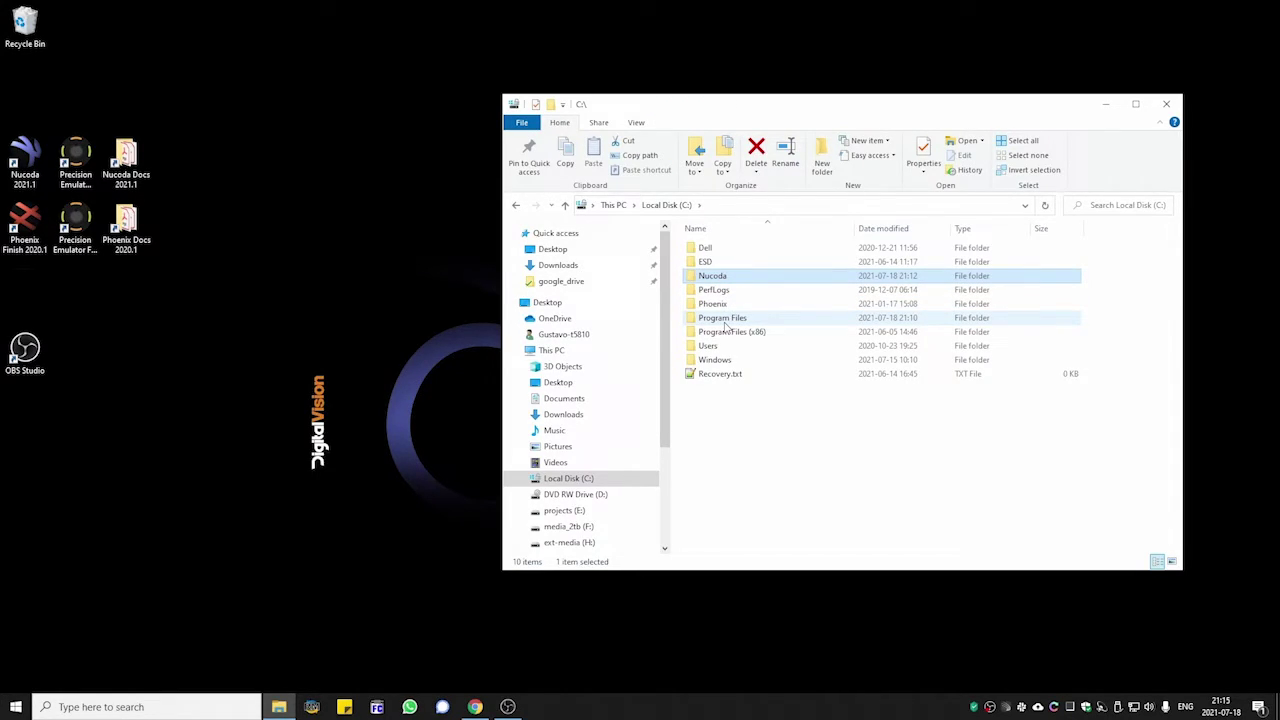
{"action": "double_click", "coordinate": [724, 318]}
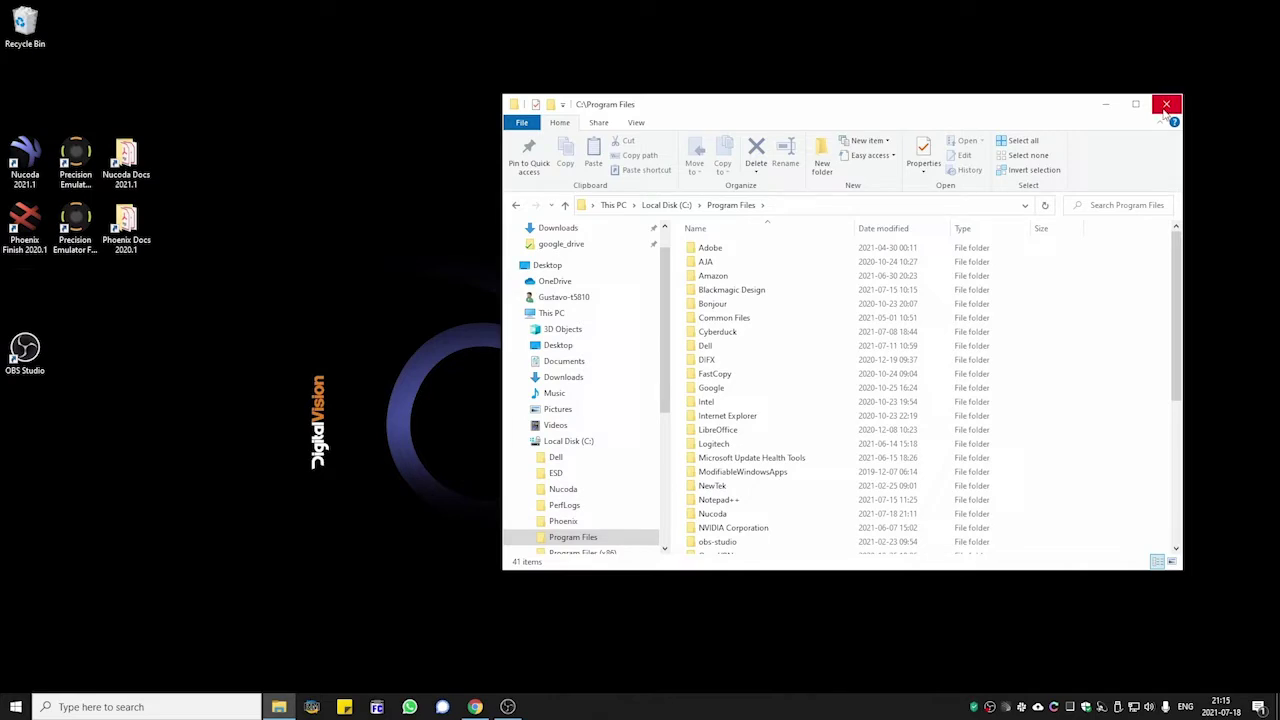
{"action": "left_click", "coordinate": [1104, 106]}
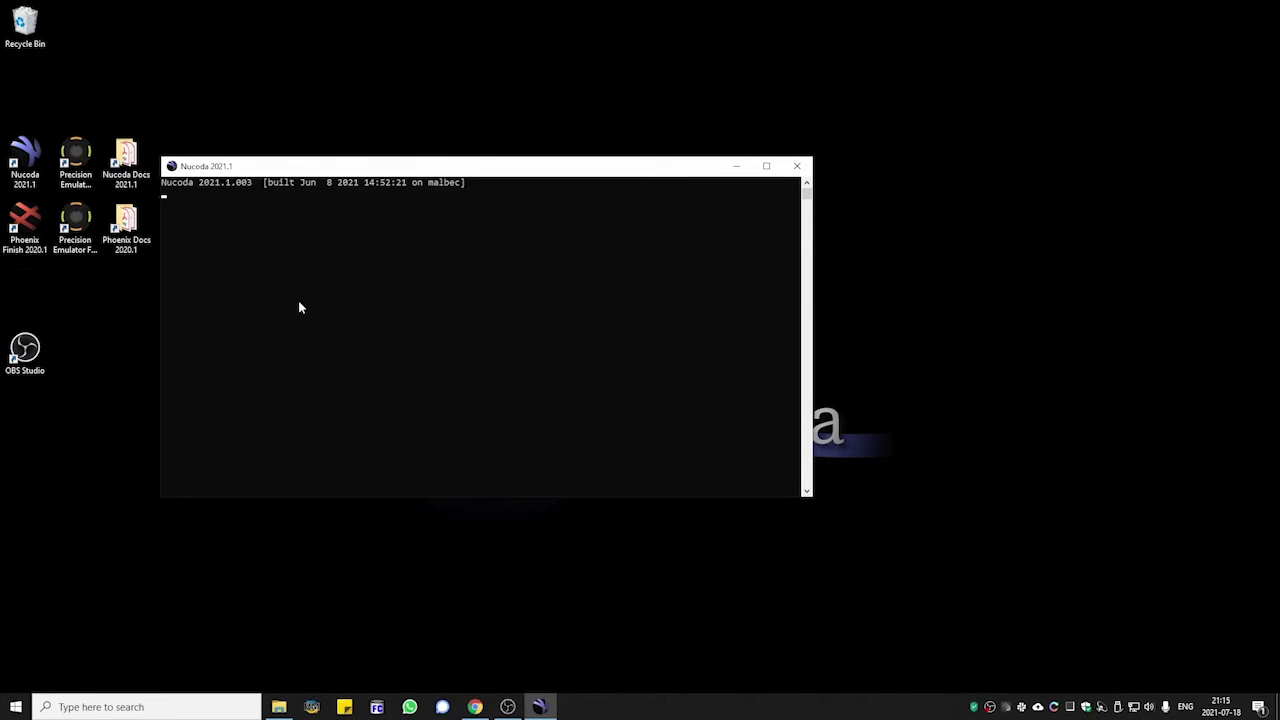
Step: Accept the license agreement, log in as Default, and dismiss the 'no valid license' failure notice
{"action": "left_click", "coordinate": [762, 461]}
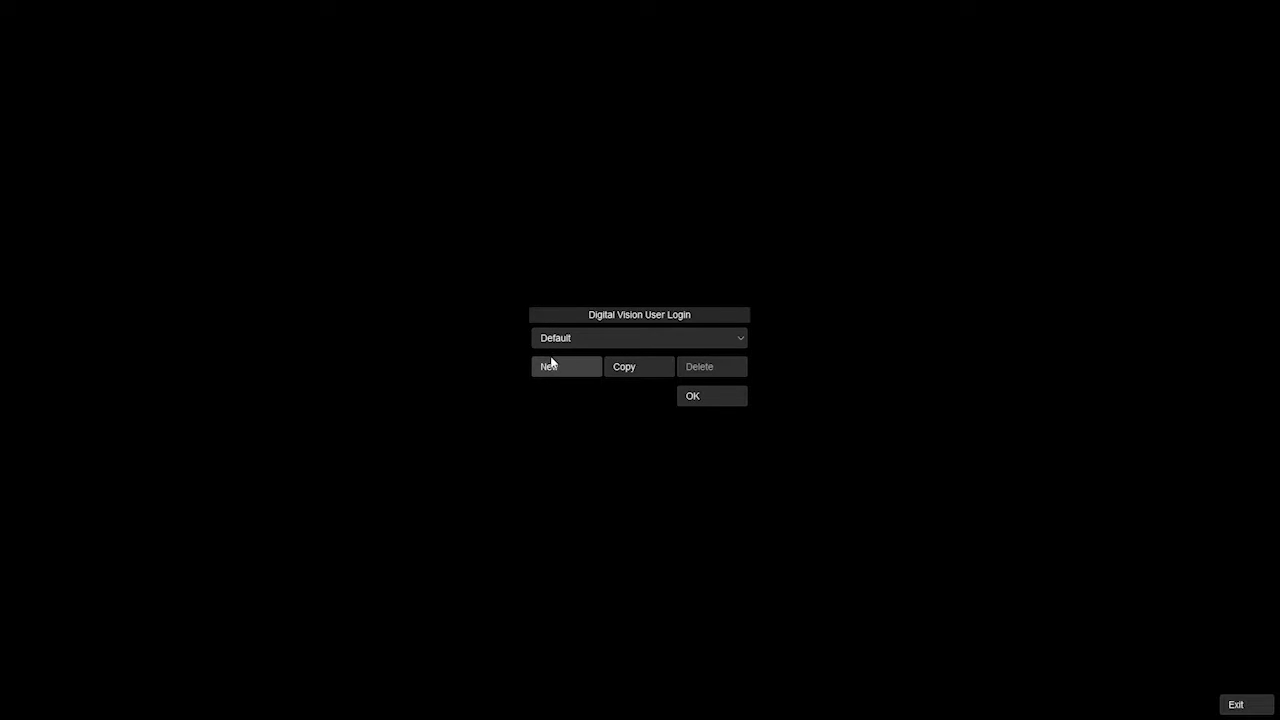
{"action": "left_click", "coordinate": [706, 396]}
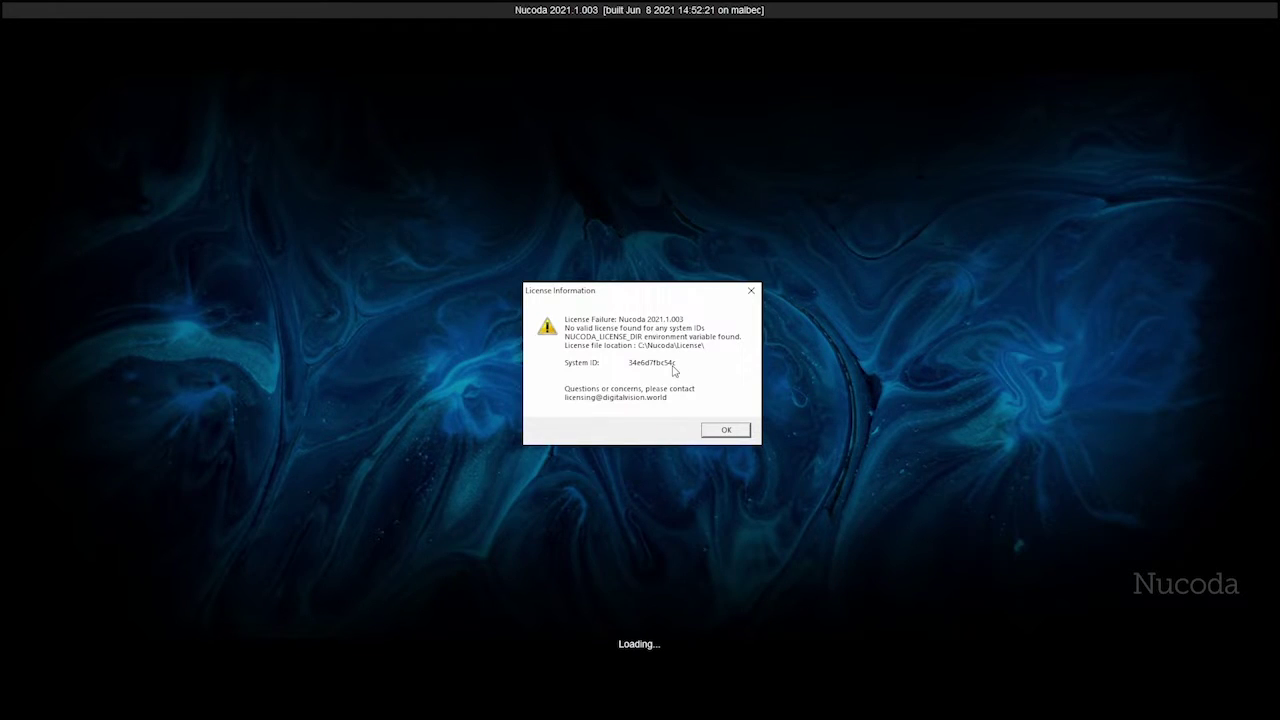
{"action": "left_click", "coordinate": [726, 431]}
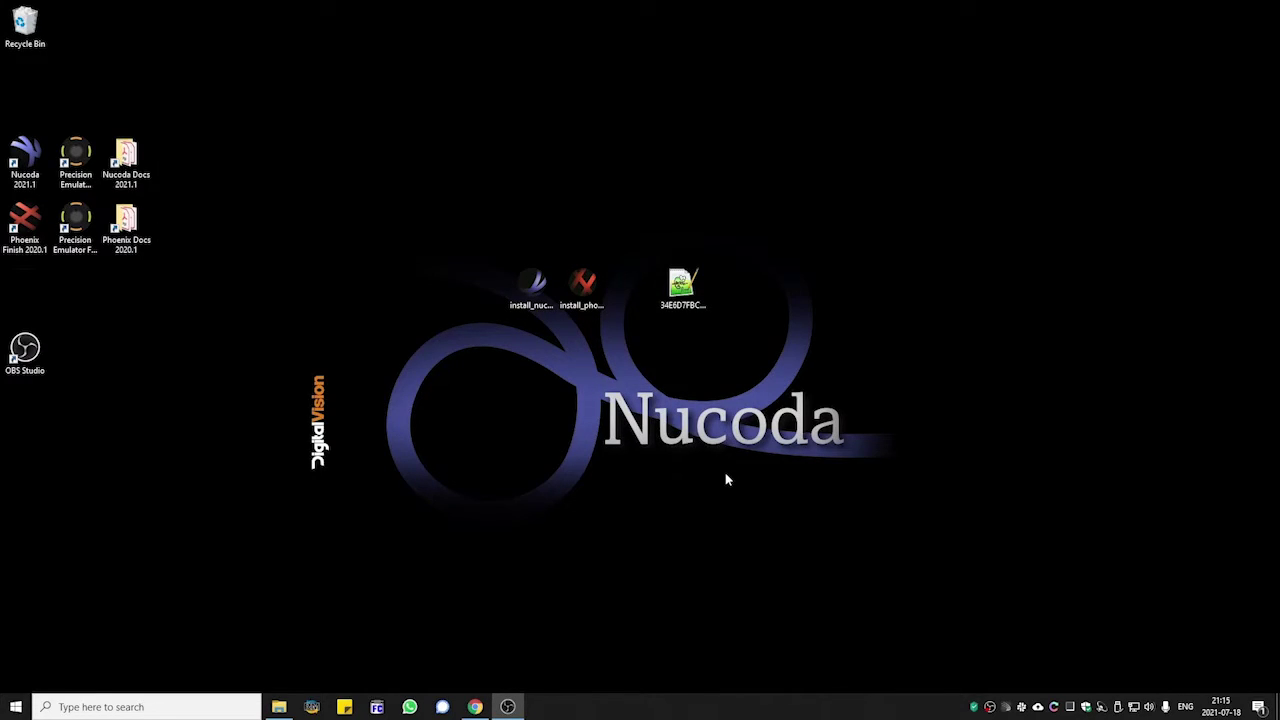
Step: Snap File Explorer to the left and open the desktop .lic license file in Notepad++
{"action": "key", "text": "super+e"}
{"action": "key", "text": "super+Left"}
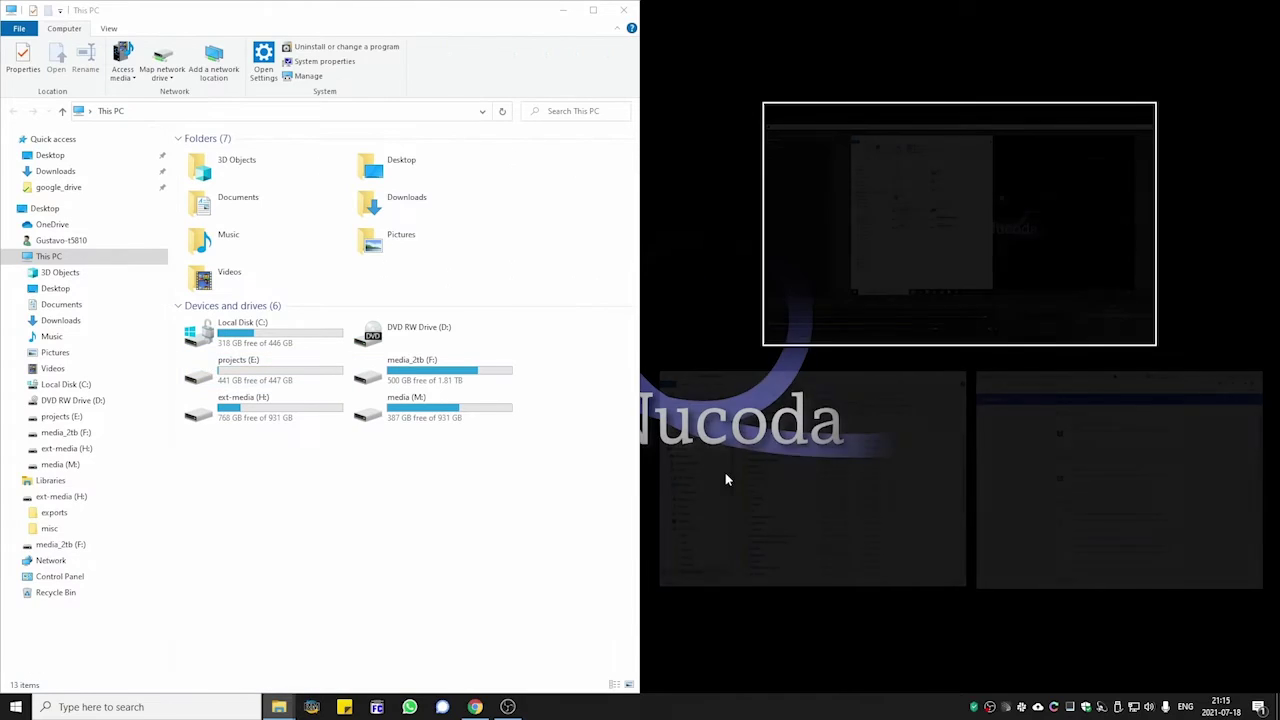
{"action": "left_click", "coordinate": [768, 38]}
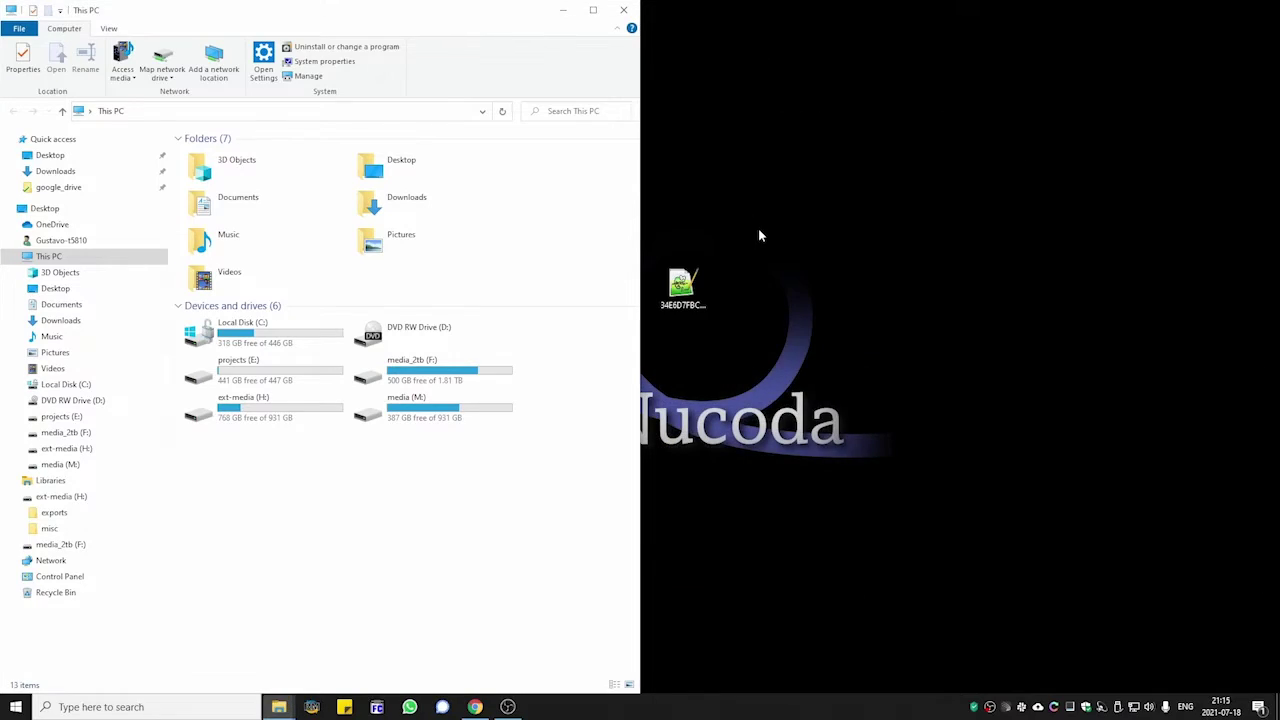
{"action": "double_click", "coordinate": [680, 298]}
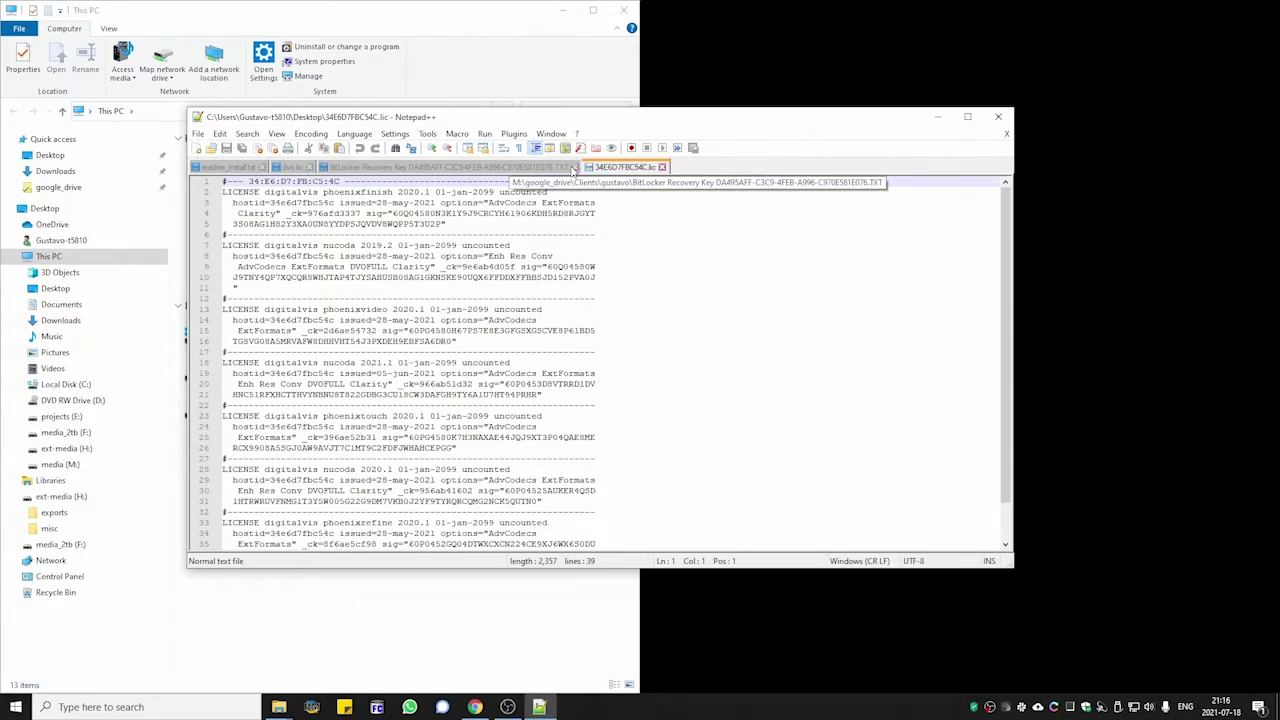
Step: Close the recovery key, dvo.lic and readme_install.txt tabs, keeping the .lic file open
{"action": "left_click", "coordinate": [574, 167]}
{"action": "left_click", "coordinate": [308, 167]}
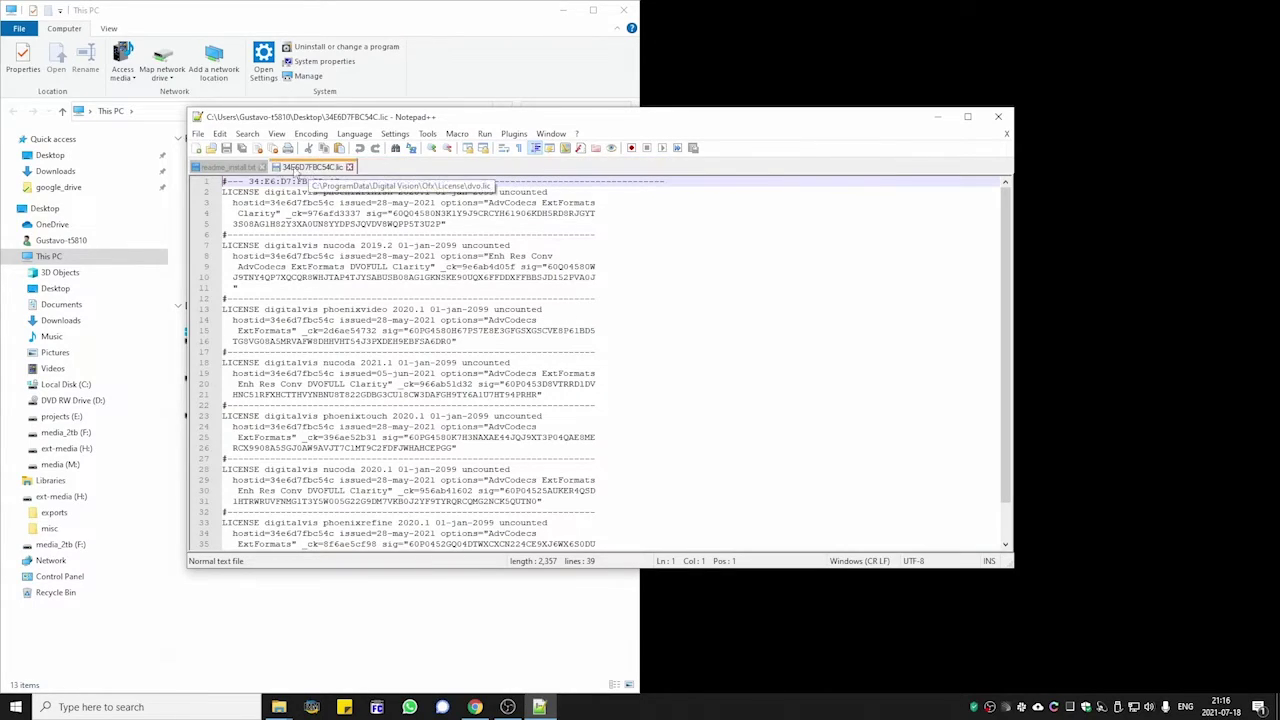
{"action": "left_click", "coordinate": [262, 167]}
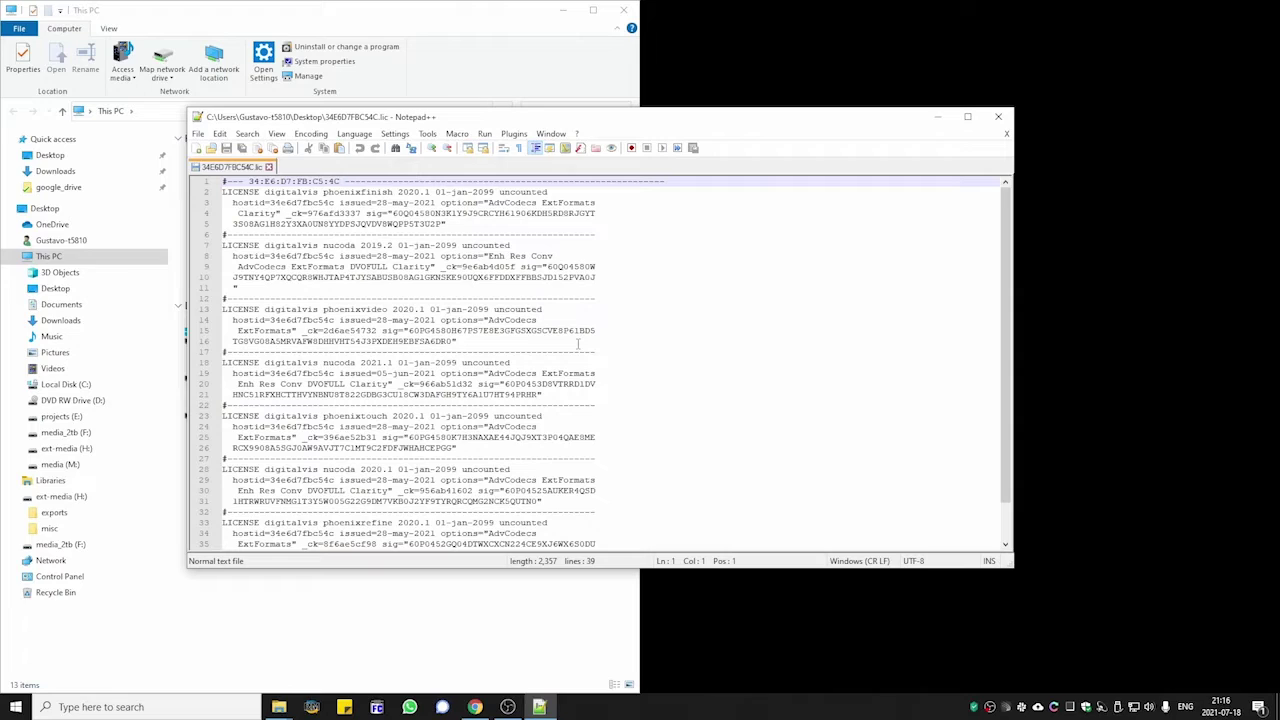
Step: Close Notepad++ and open the C:\Nucoda\License folder in Explorer
{"action": "left_click", "coordinate": [1003, 118]}
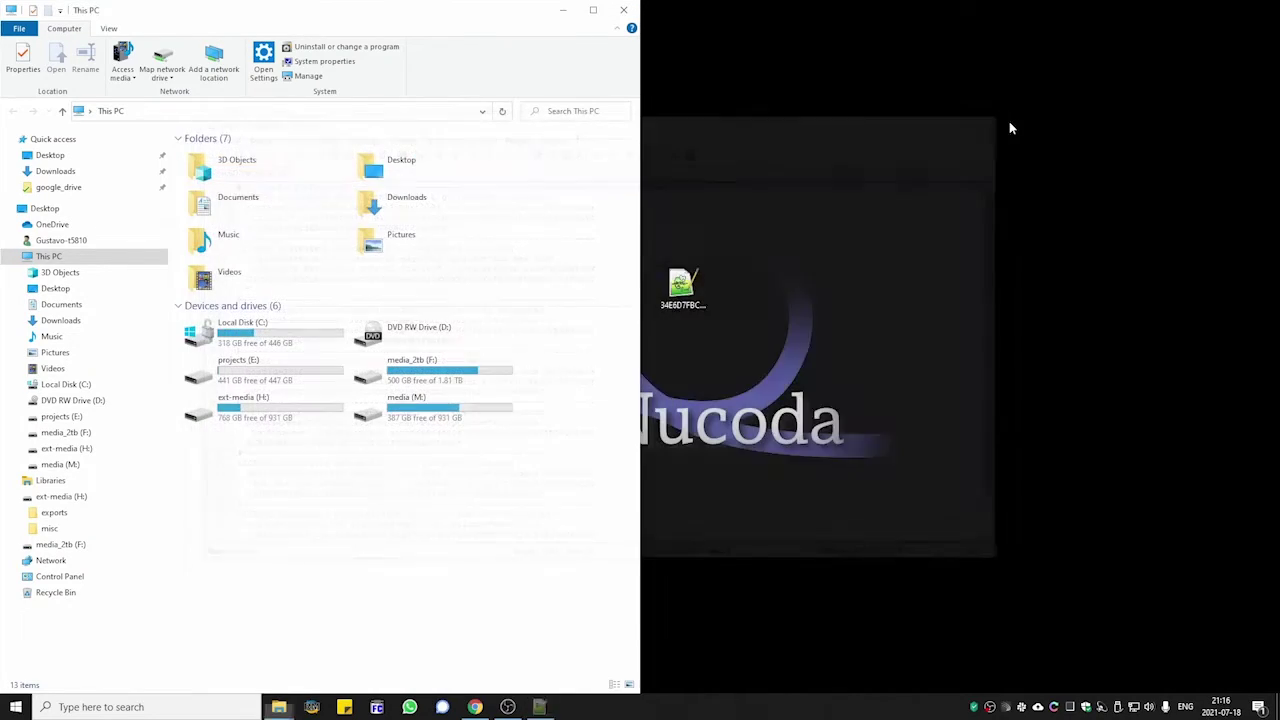
{"action": "left_click", "coordinate": [82, 386]}
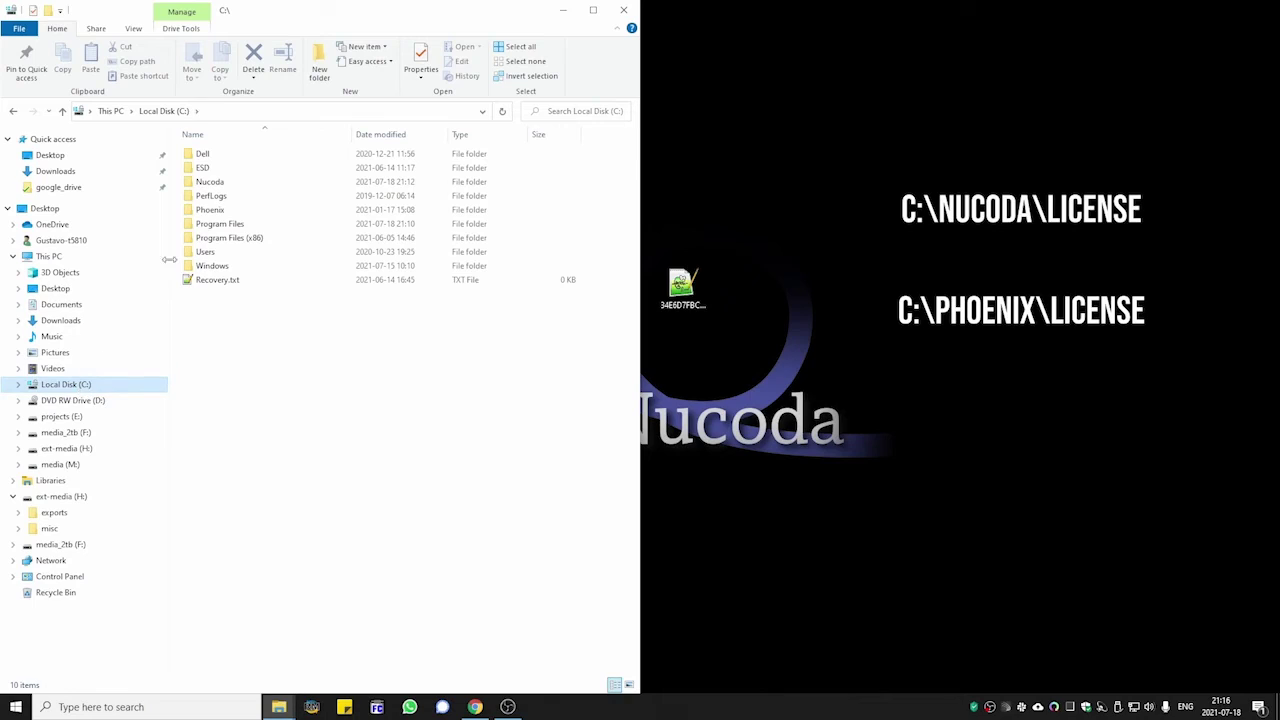
{"action": "double_click", "coordinate": [212, 182]}
{"action": "double_click", "coordinate": [222, 184]}
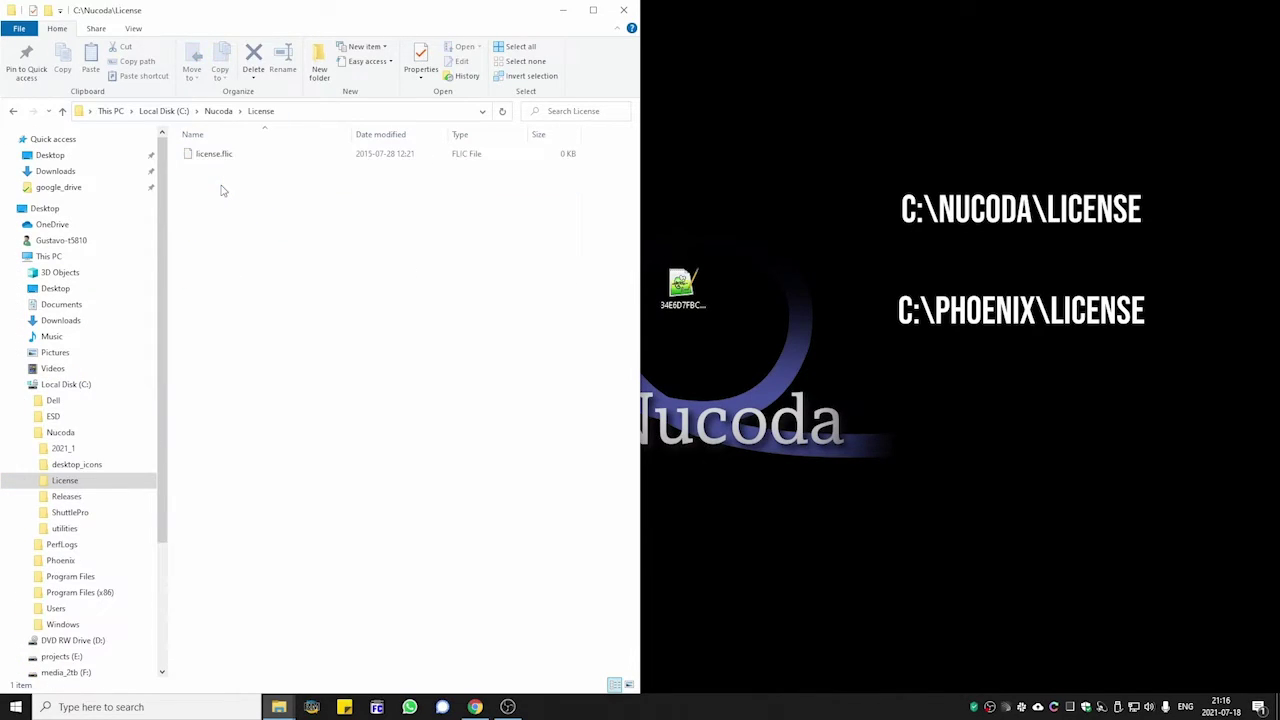
Step: Move the desktop .lic file into C:\Nucoda\License, close Explorer, and launch Nucoda 2021.1
{"action": "left_click", "coordinate": [683, 289]}
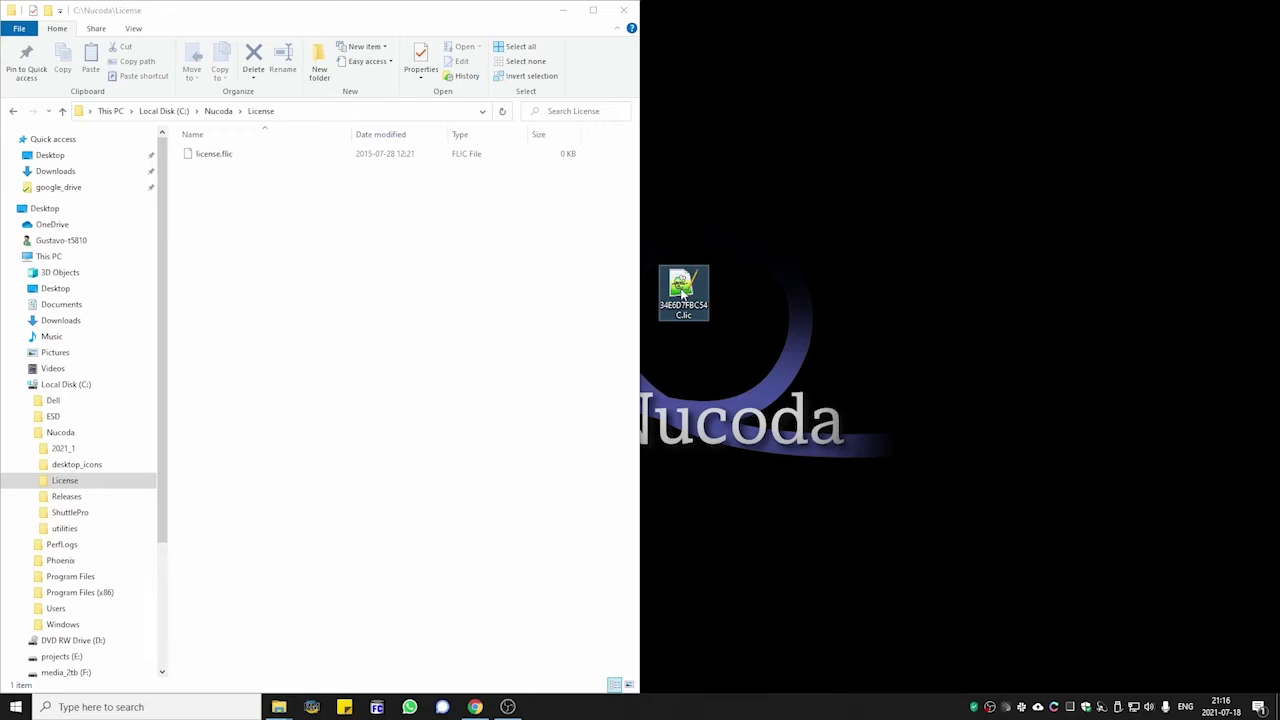
{"action": "left_click_drag", "start_coordinate": [683, 289], "coordinate": [243, 258]}
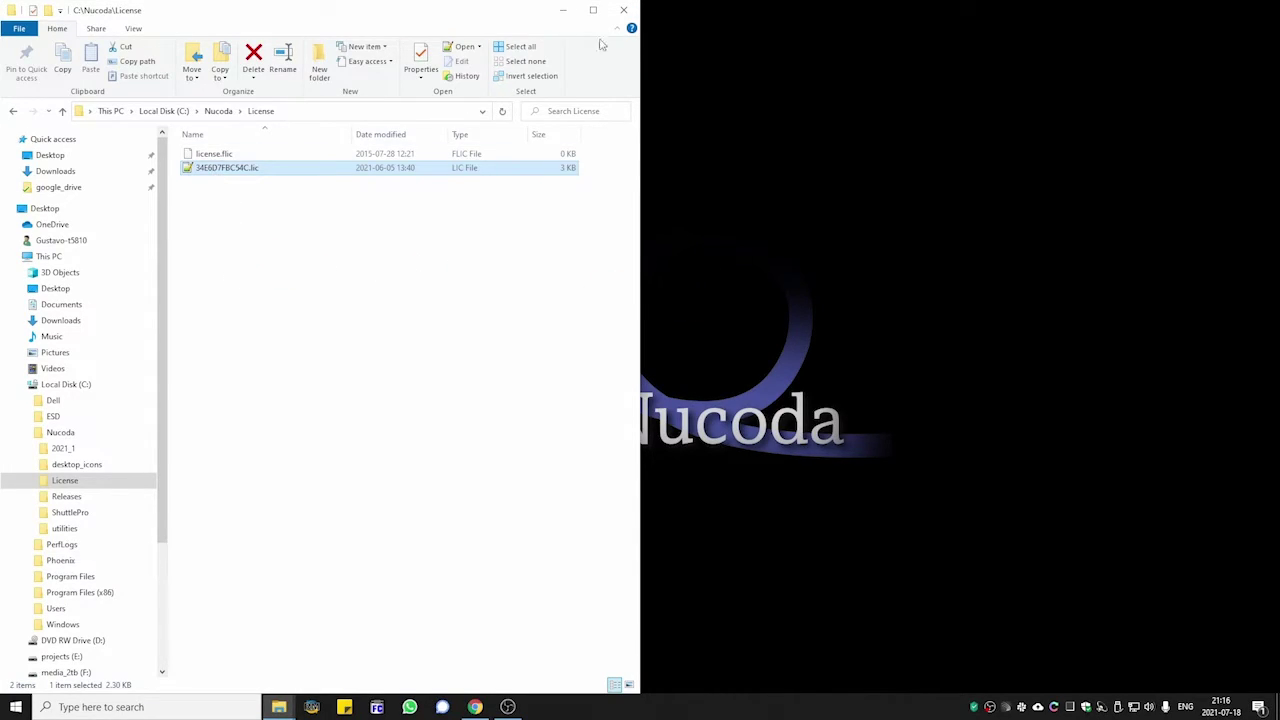
{"action": "left_click", "coordinate": [623, 10]}
{"action": "double_click", "coordinate": [25, 158]}
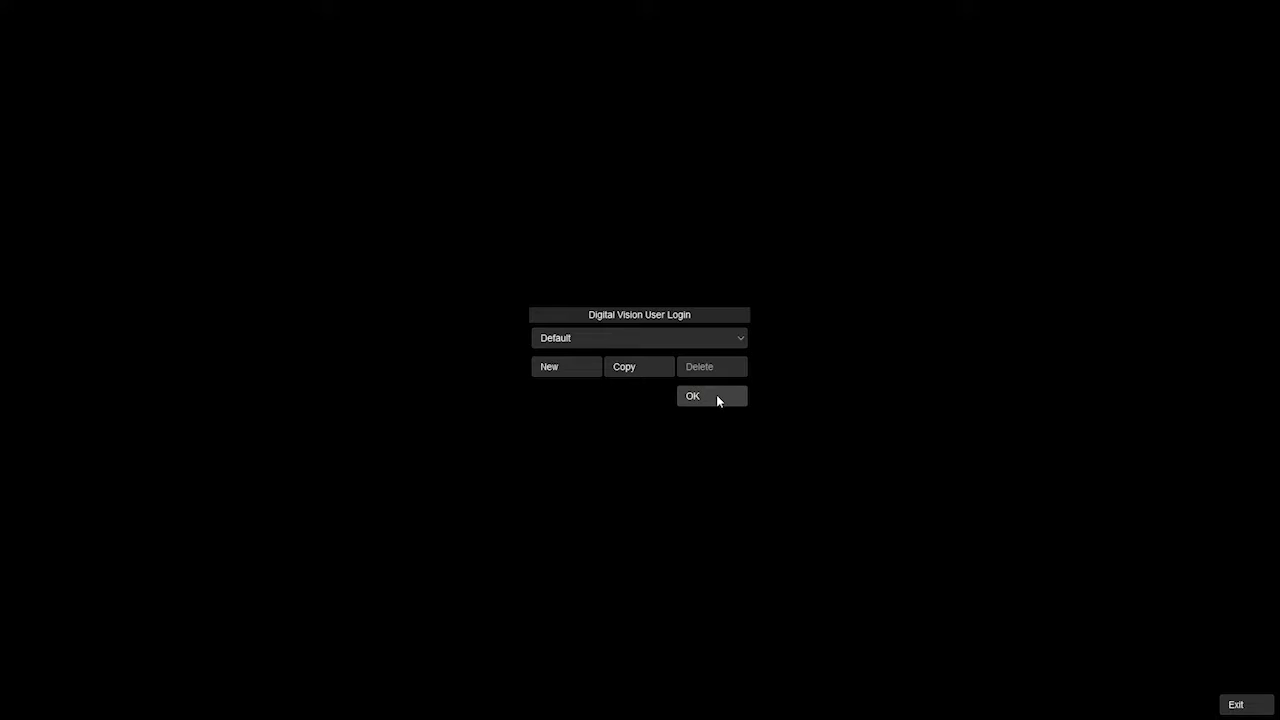
Step: Log in as Default, ignore the missing-storage warning, and browse the System, Preferences and Batch Render pages
{"action": "left_click", "coordinate": [716, 397]}
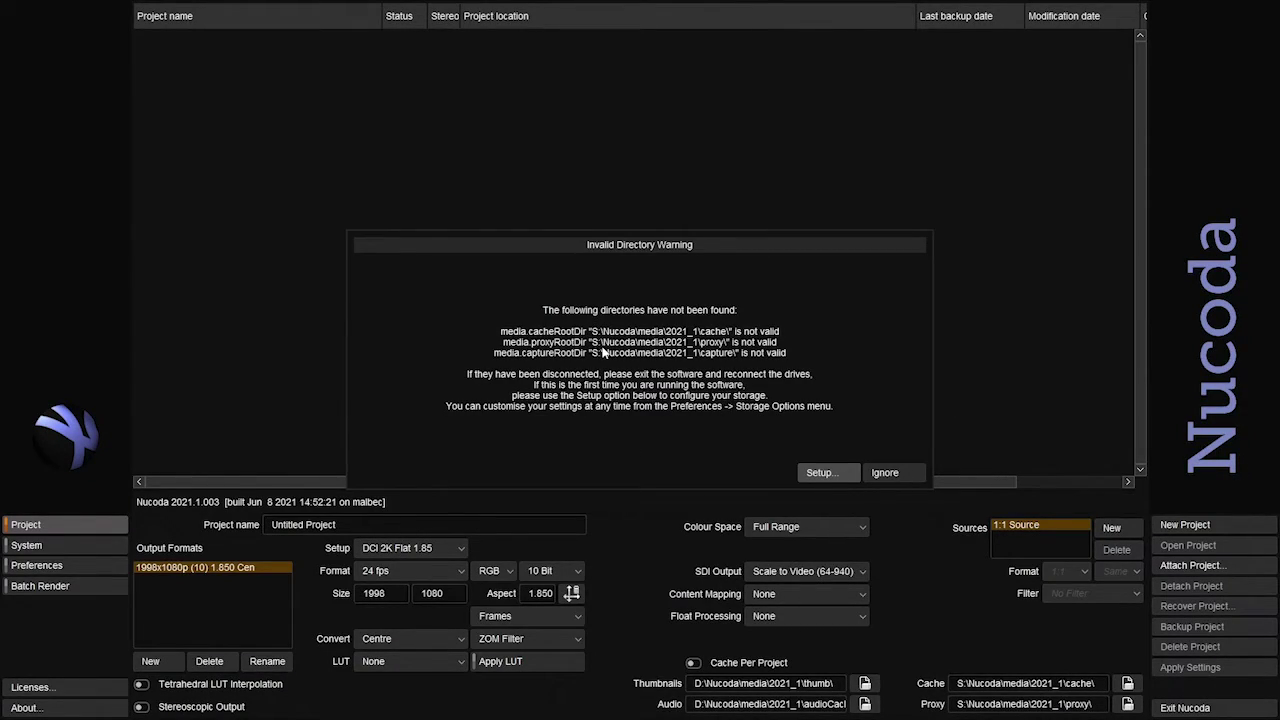
{"action": "left_click", "coordinate": [886, 473]}
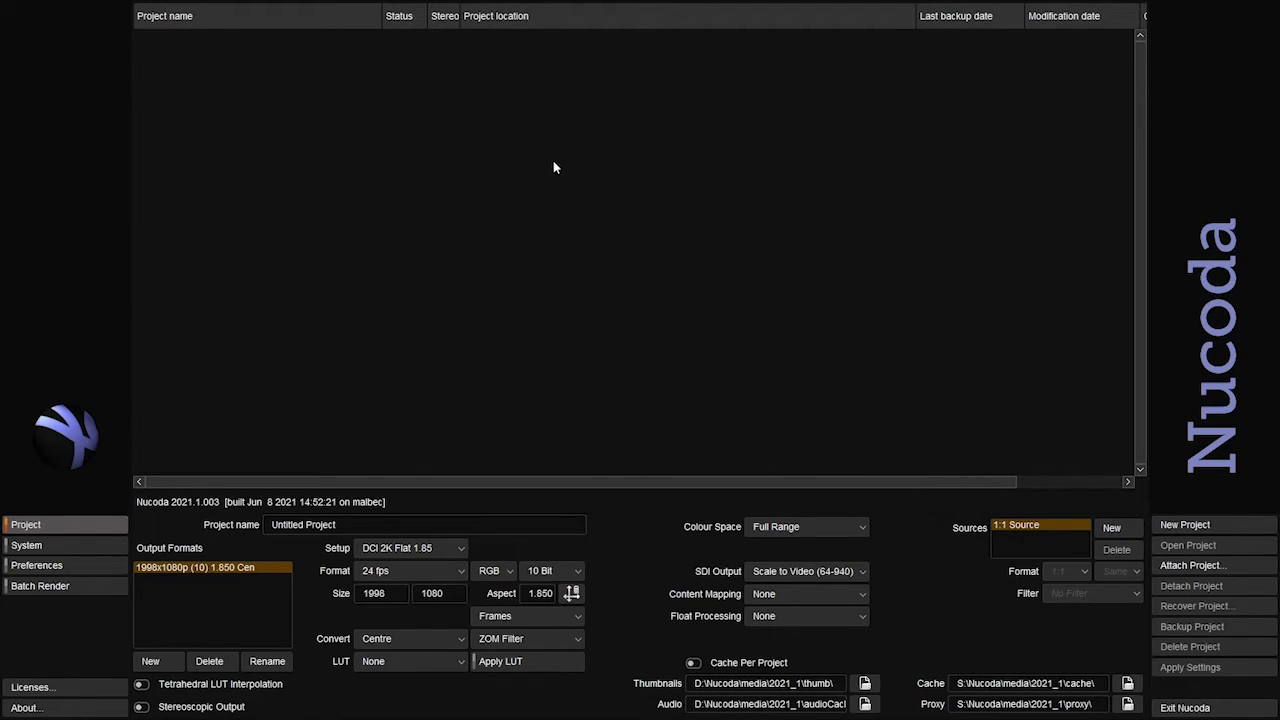
{"action": "left_click", "coordinate": [81, 548]}
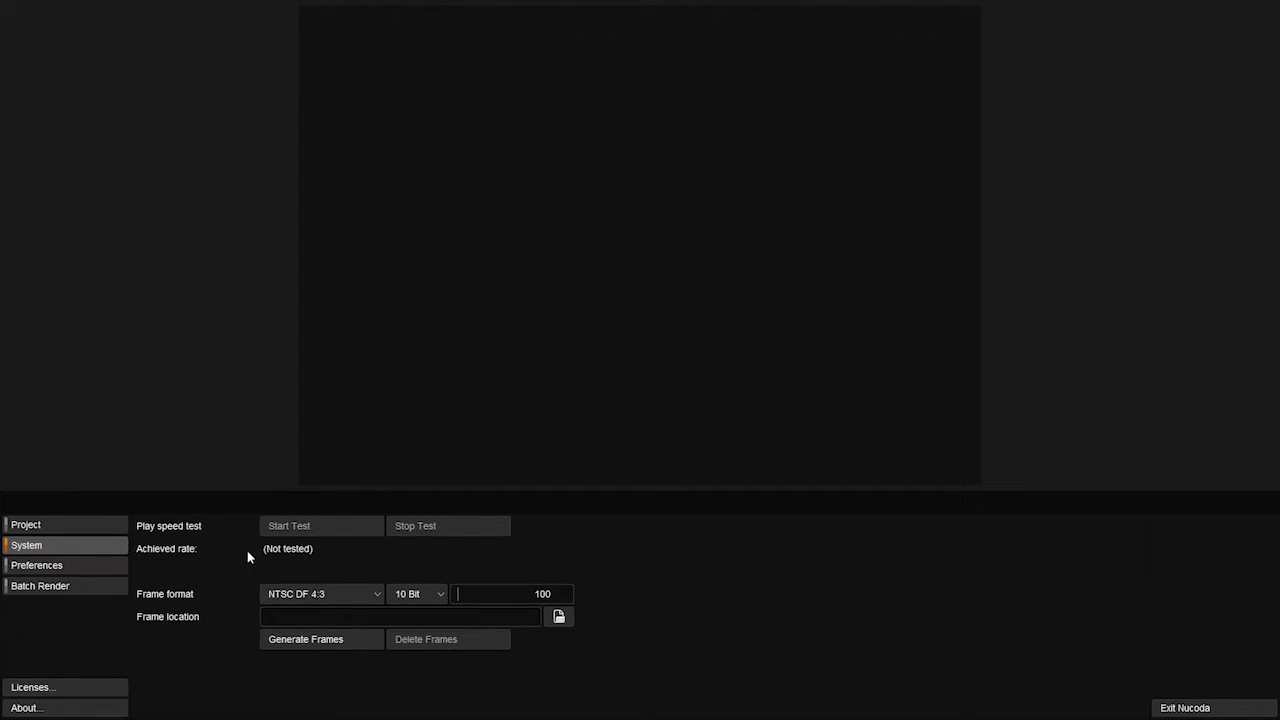
{"action": "left_click", "coordinate": [83, 564]}
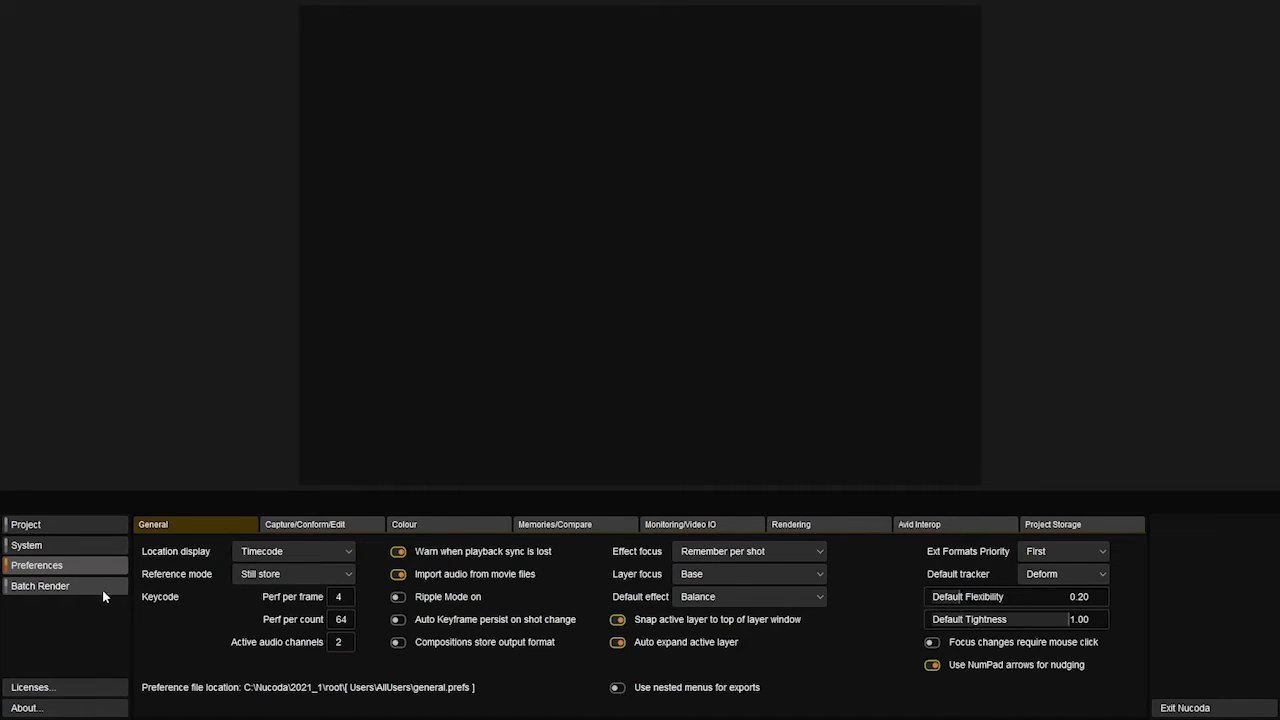
{"action": "left_click", "coordinate": [102, 588]}
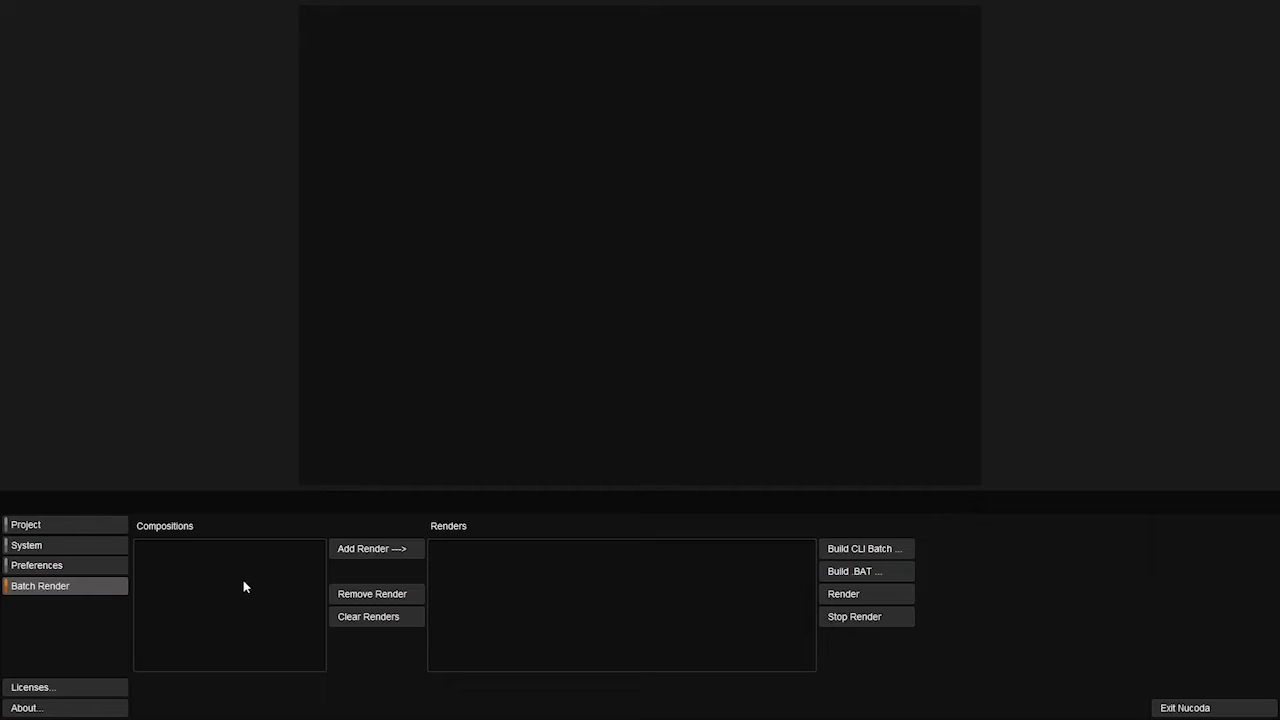
Step: Check the About version info, then show the Licenses list with a wider License column
{"action": "left_click", "coordinate": [56, 713]}
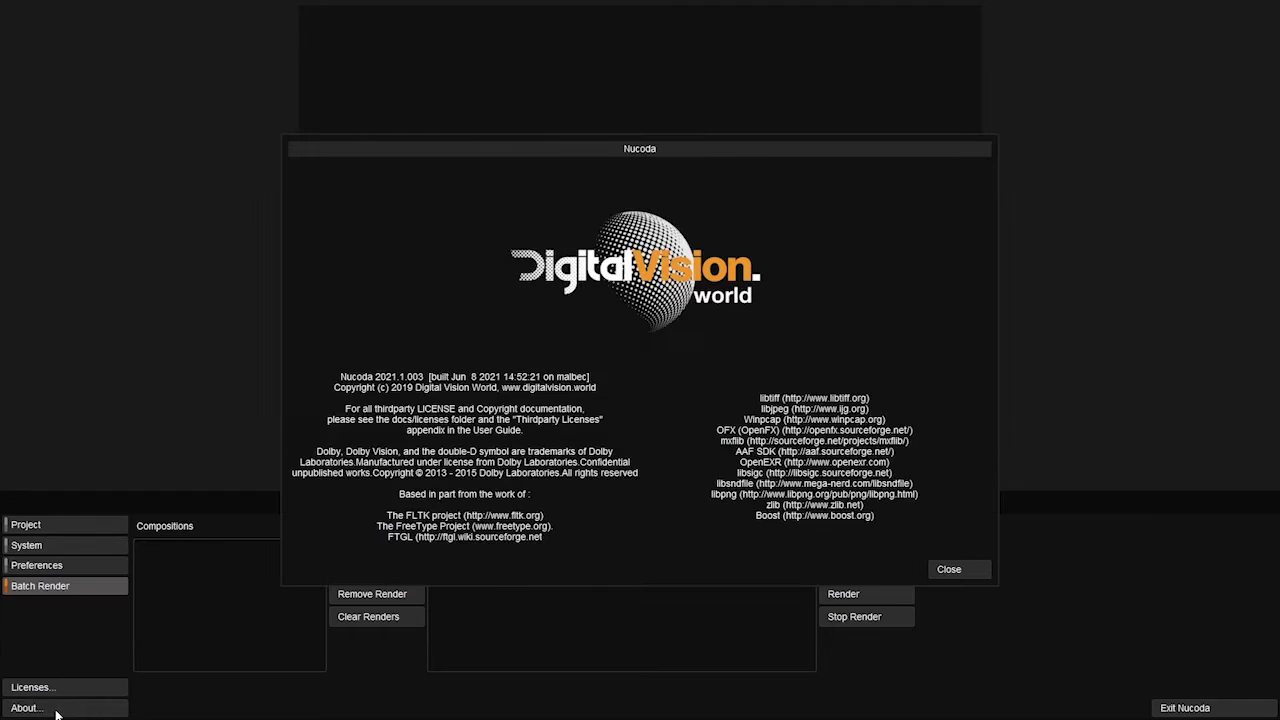
{"action": "left_click", "coordinate": [958, 570]}
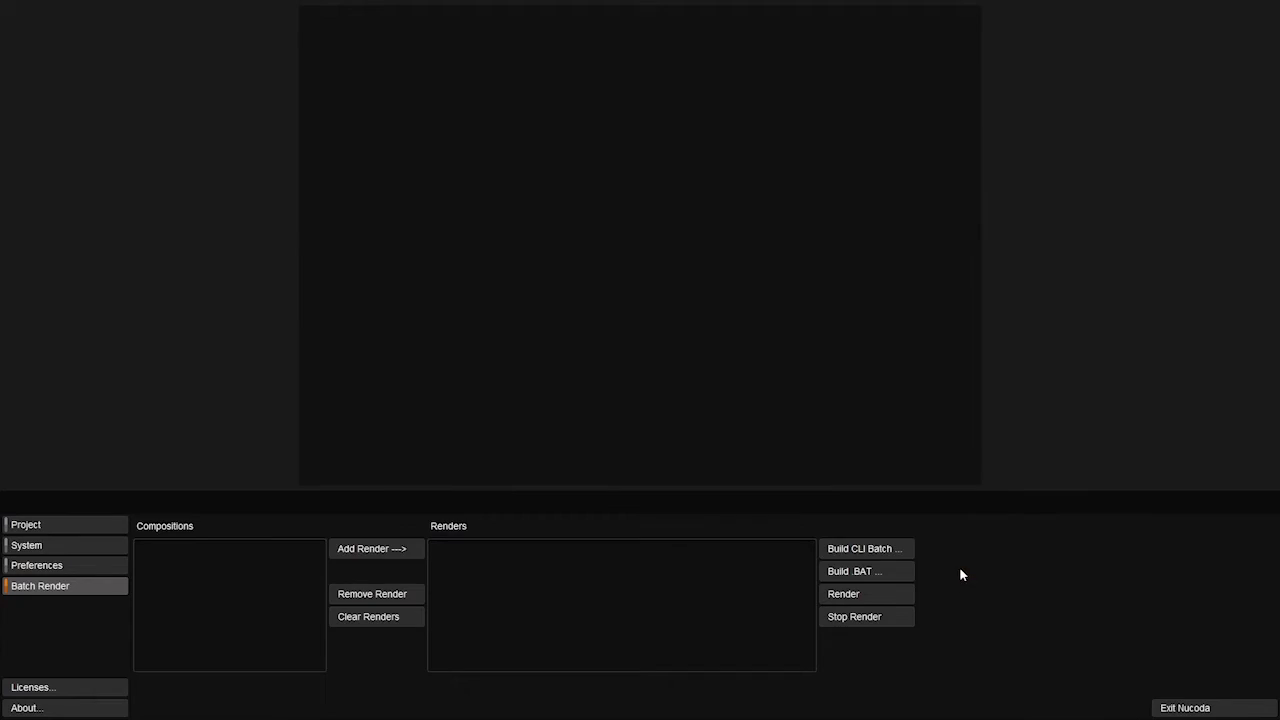
{"action": "left_click", "coordinate": [64, 692]}
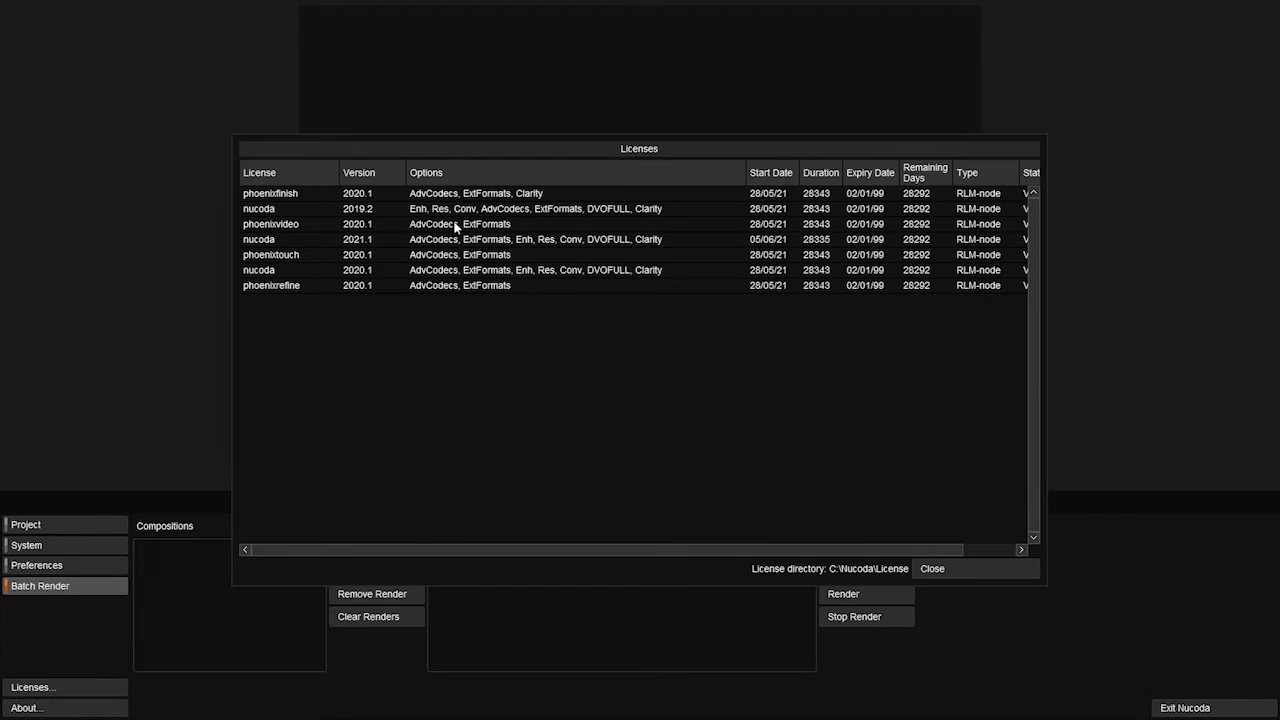
{"action": "left_click_drag", "start_coordinate": [339, 172], "coordinate": [413, 179]}
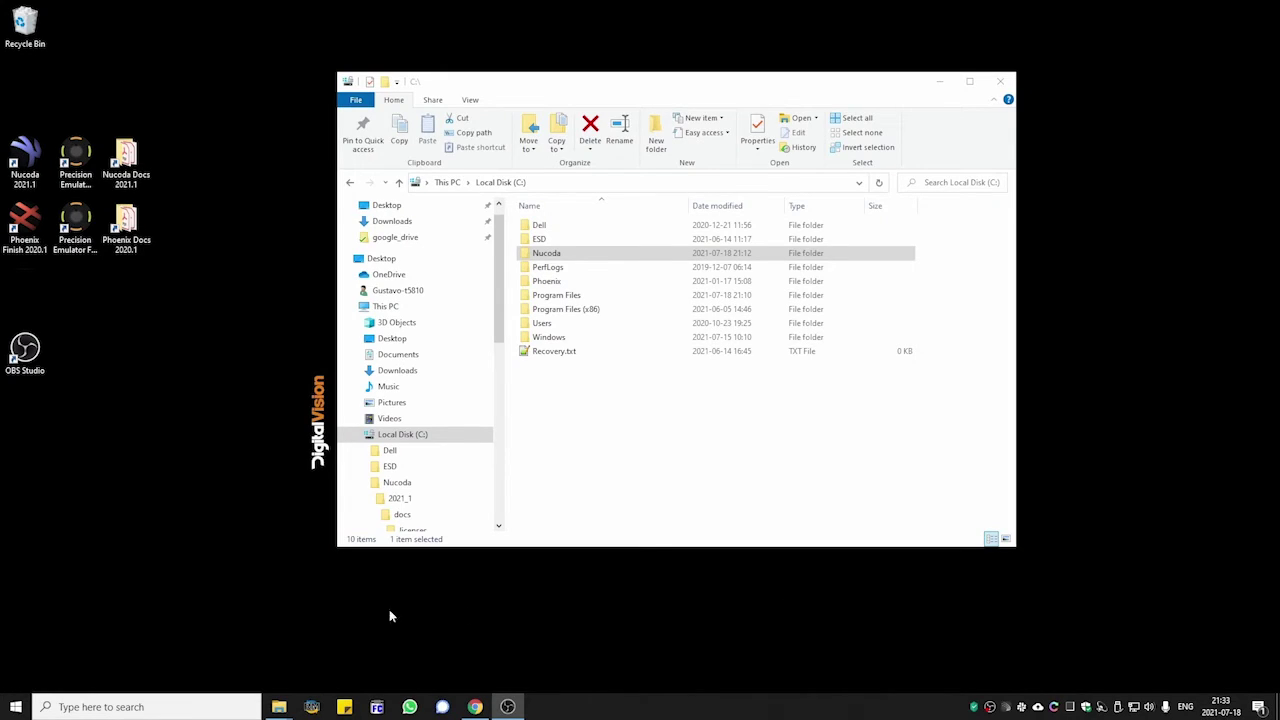
Step: Look inside C:\Program Files, close it, and open the Nucoda Docs 2021.1 folder from the desktop shortcut
{"action": "double_click", "coordinate": [576, 298]}
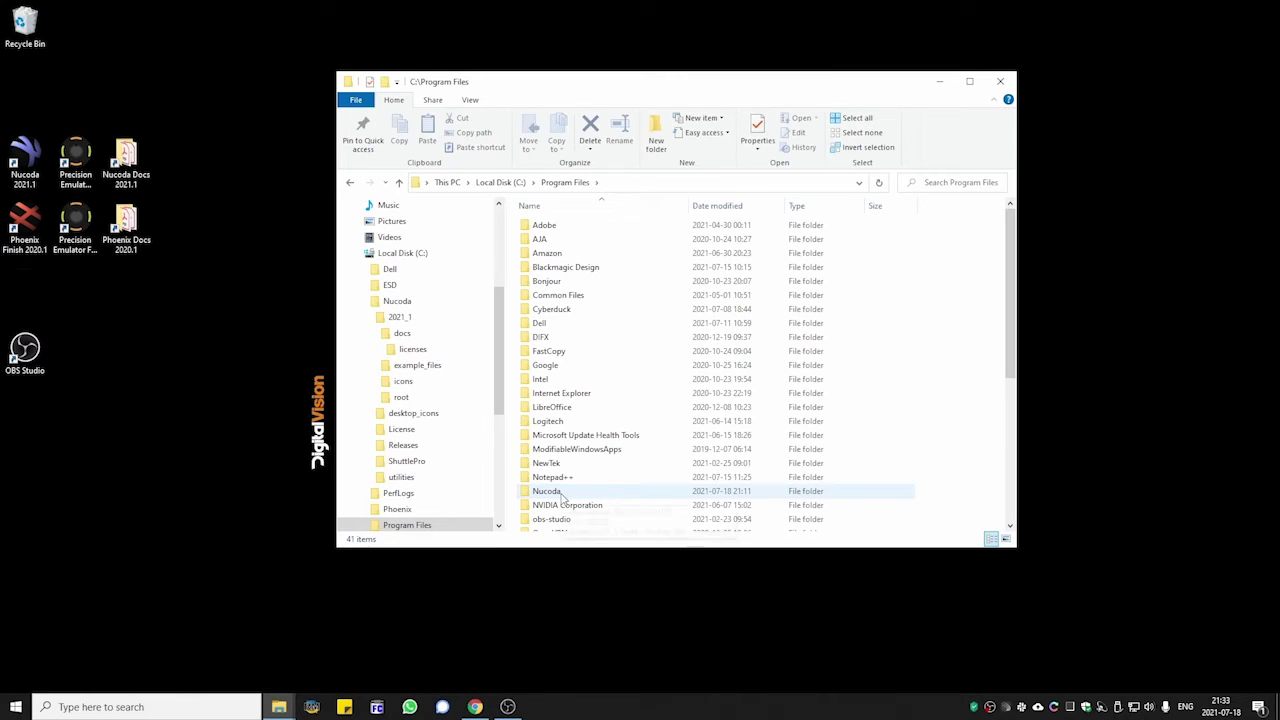
{"action": "left_click", "coordinate": [1000, 82]}
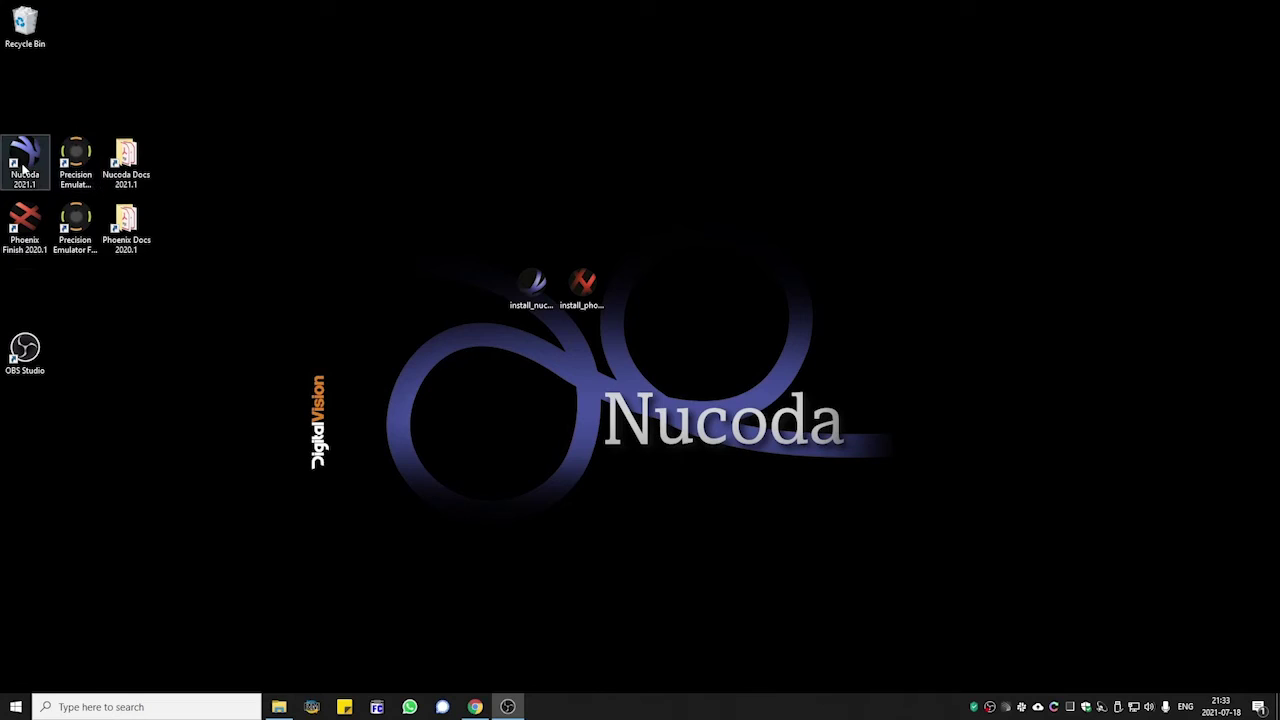
{"action": "left_click", "coordinate": [22, 170]}
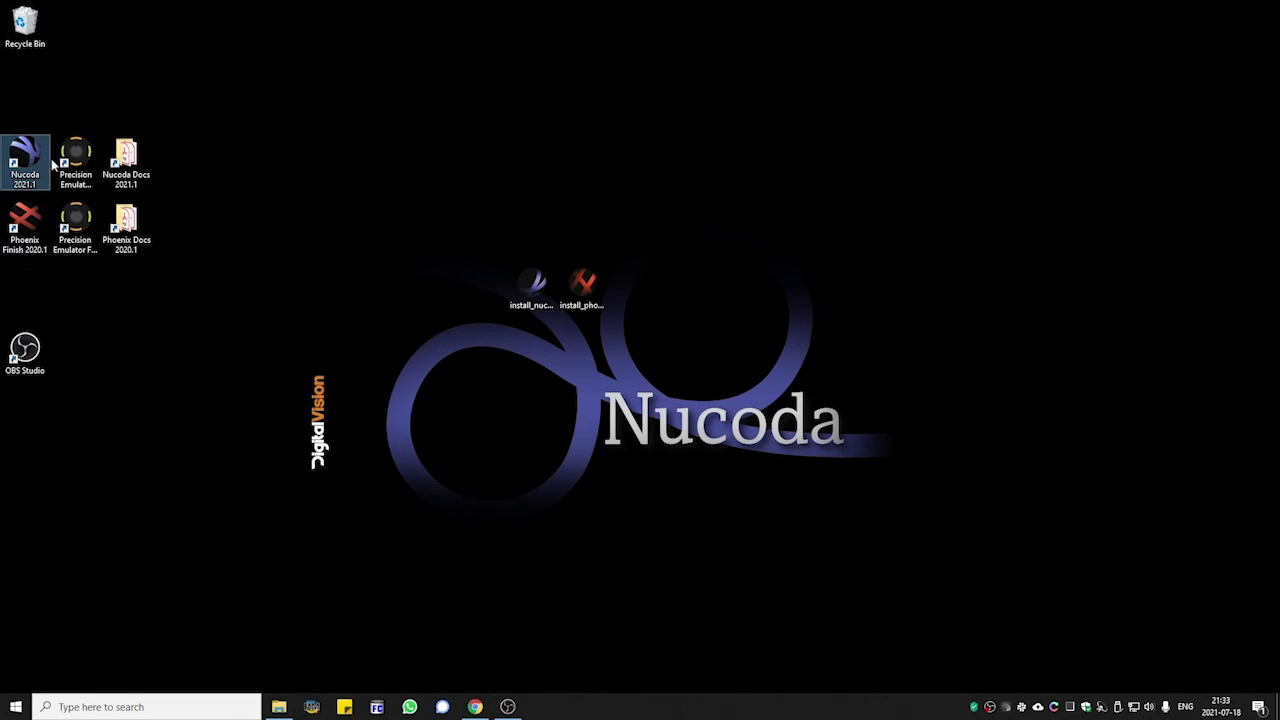
{"action": "left_click", "coordinate": [70, 170]}
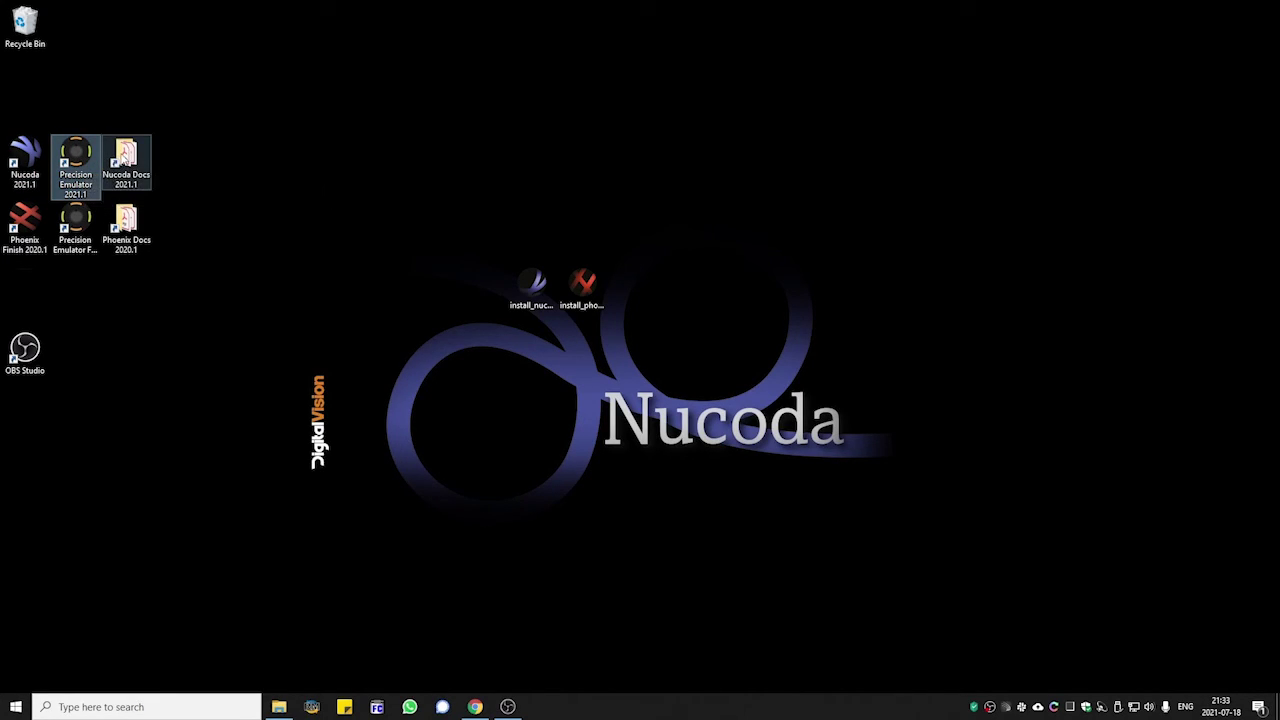
{"action": "left_click", "coordinate": [122, 158]}
{"action": "double_click", "coordinate": [122, 158]}
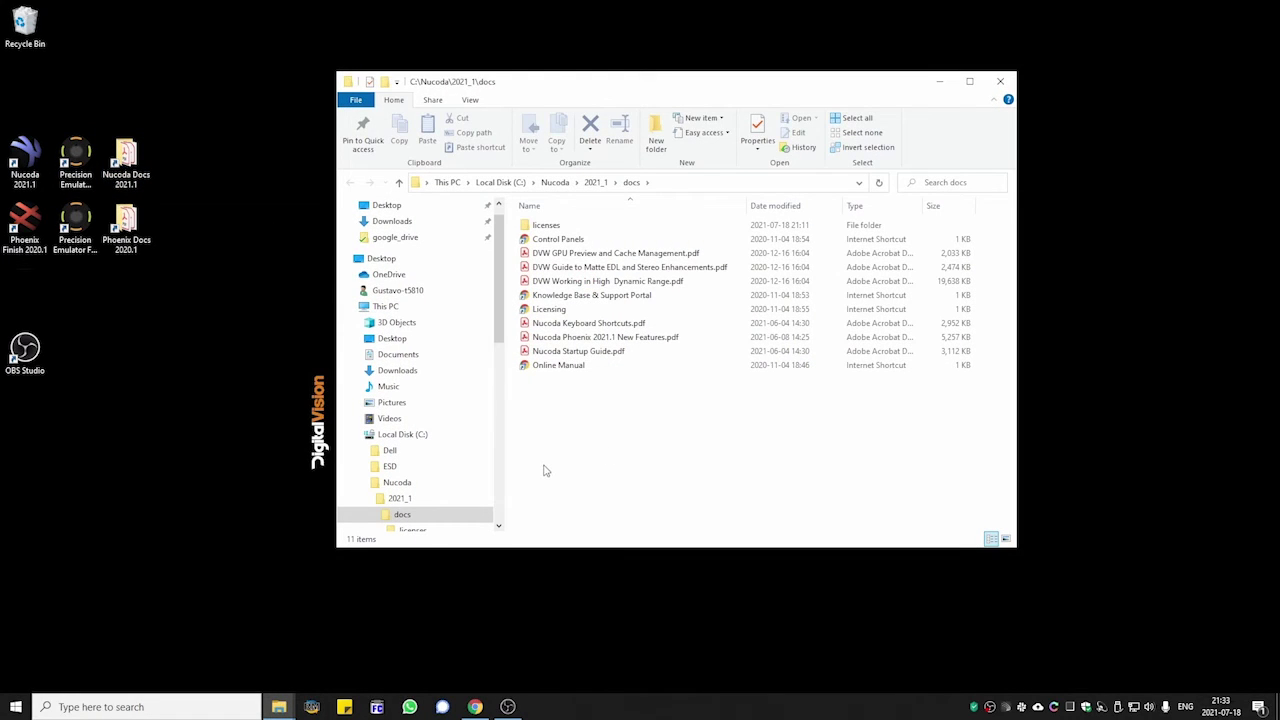